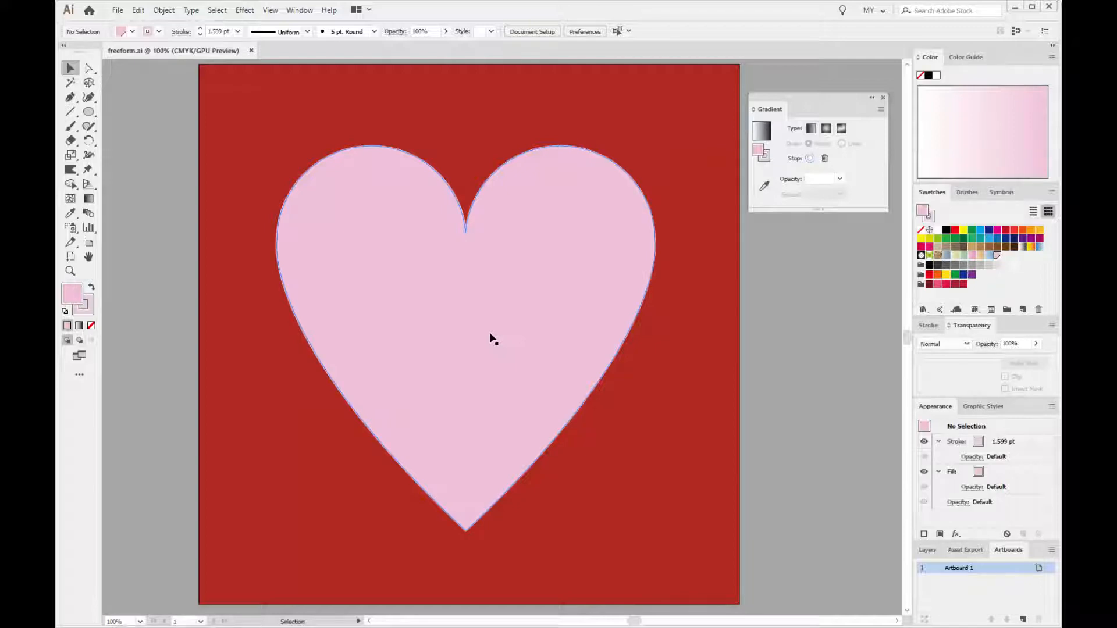
# Apply a freeform gradient with point color stops to the pink heart's fill.
pyautogui.click(490, 334)
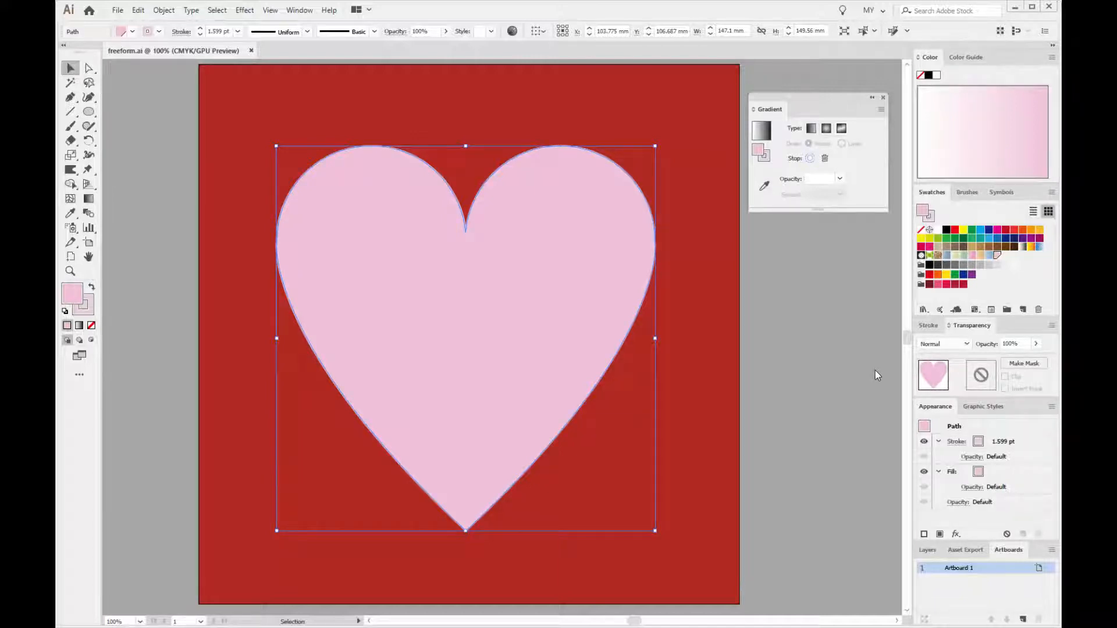
pyautogui.press('g')
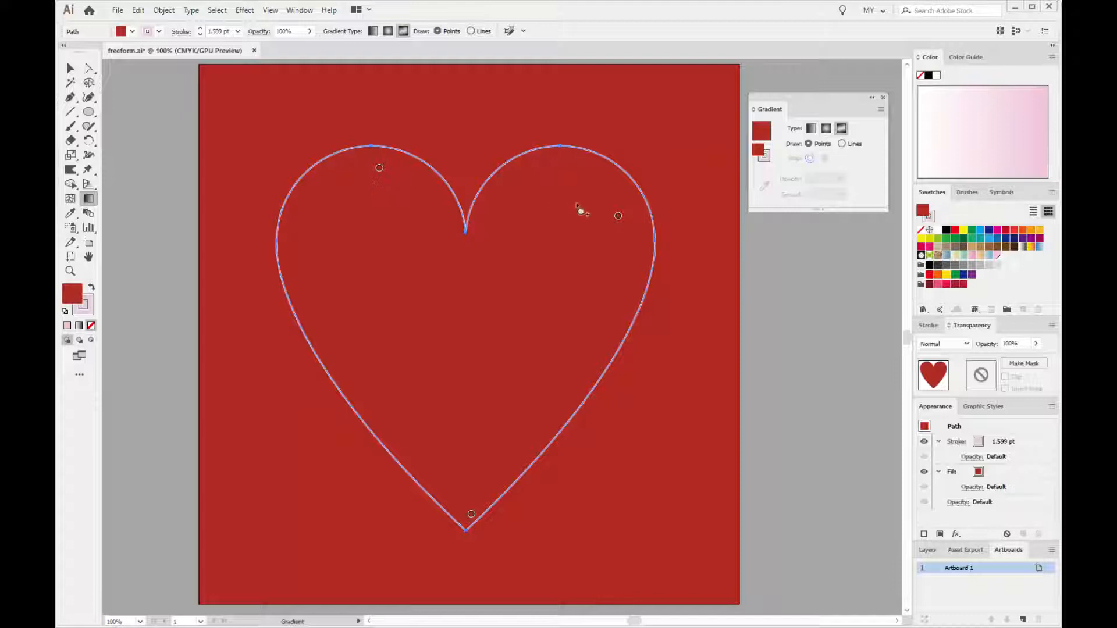
pyautogui.click(379, 168)
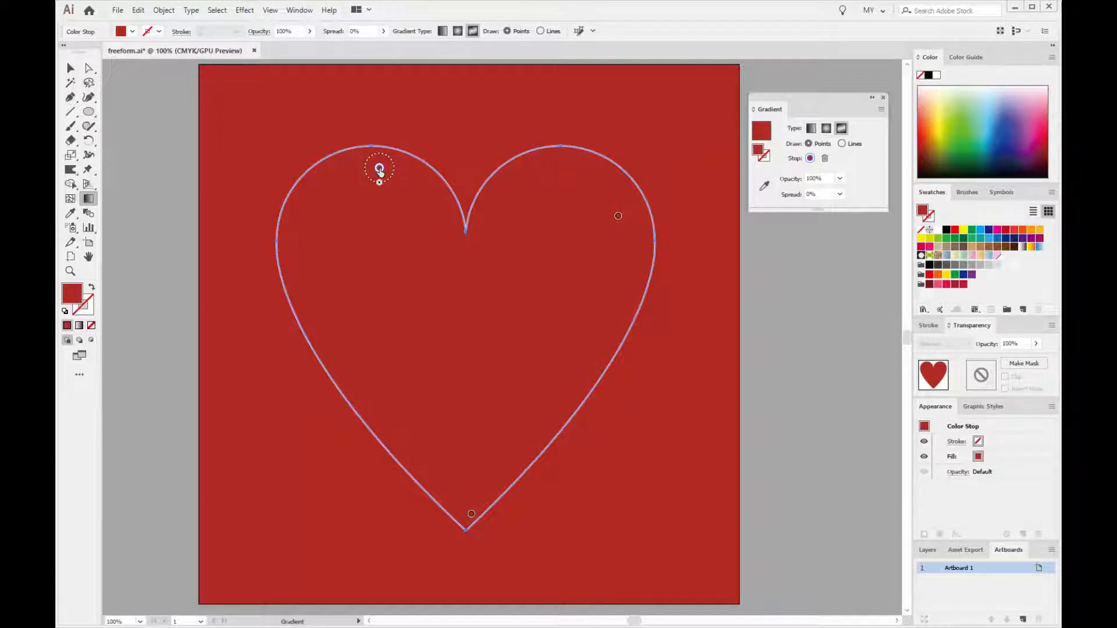
# Move the heart's upper-left color stop lower into the left lobe and recolor it bright crimson.
pyautogui.moveTo(379, 169); pyautogui.dragTo(357, 205)
pyautogui.moveTo(357, 205)
pyautogui.mouseDown()
pyautogui.moveTo(357, 177)
pyautogui.moveTo(357, 229)
pyautogui.moveTo(342, 210)
pyautogui.moveTo(377, 213)
pyautogui.mouseUp()
pyautogui.doubleClick(378, 211)
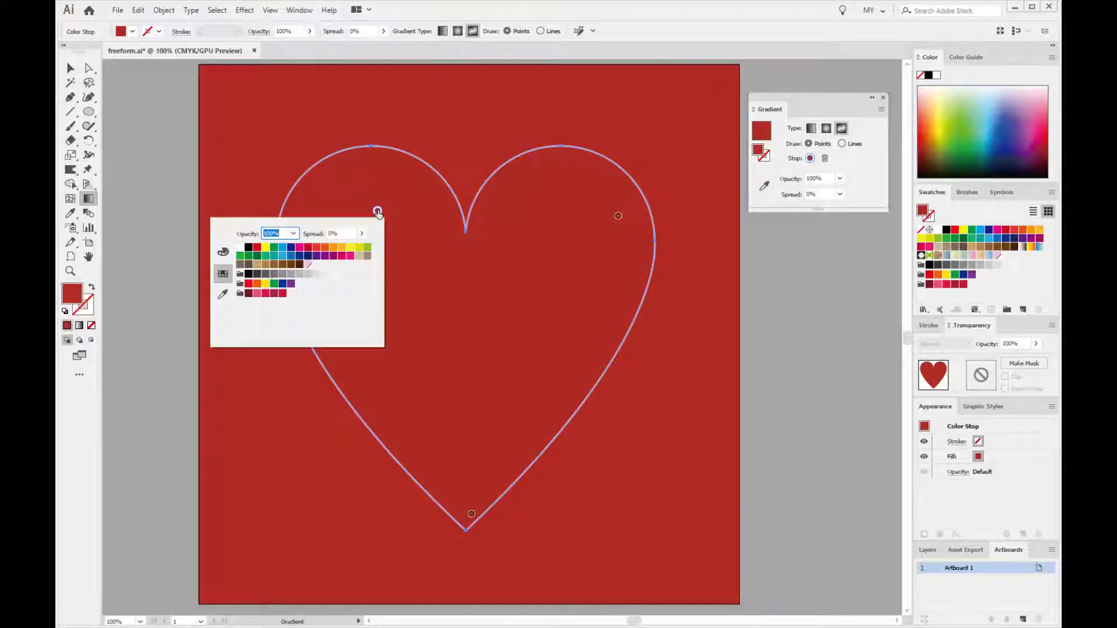
pyautogui.click(265, 294)
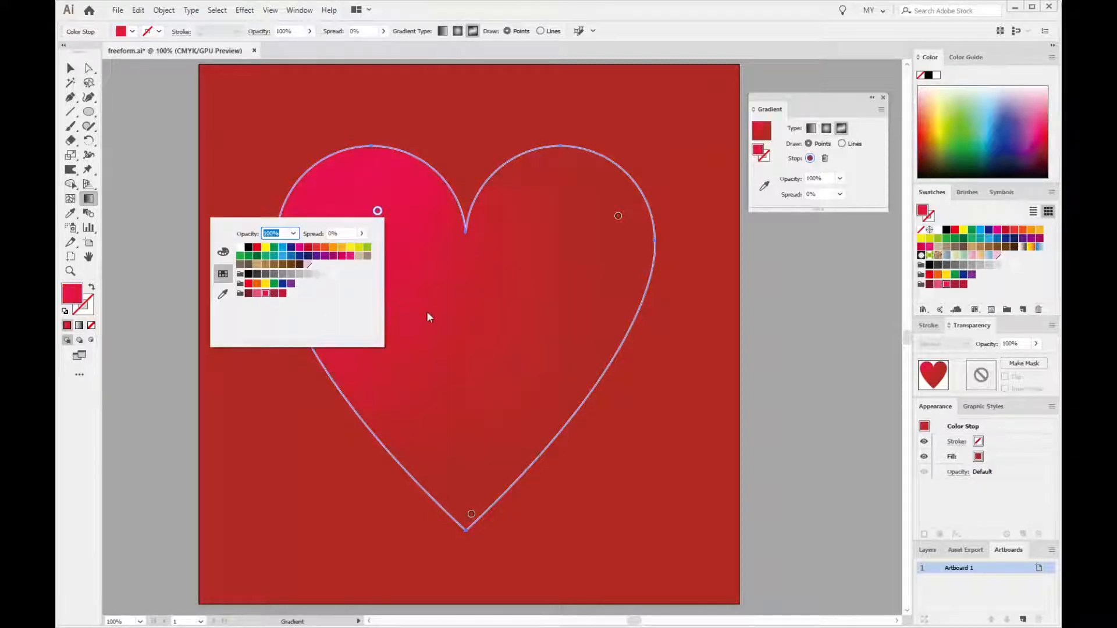
pyautogui.click(377, 212)
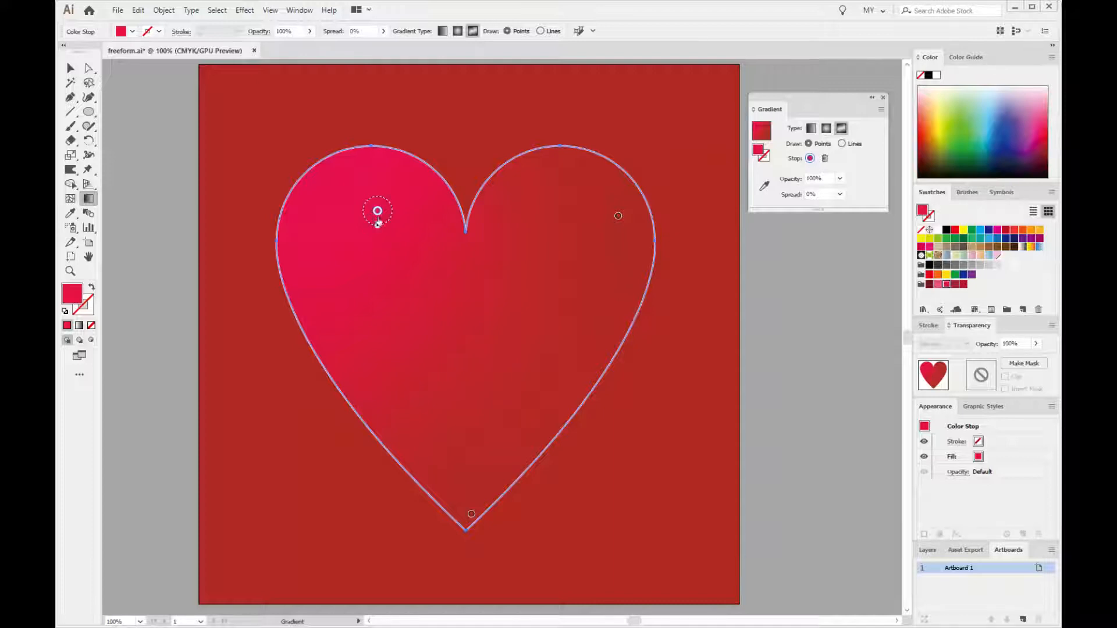
# Set the upper-left color stop's spread to 20% and reposition the stop closer to the heart's upper-left edge.
pyautogui.moveTo(377, 227); pyautogui.dragTo(402, 258)
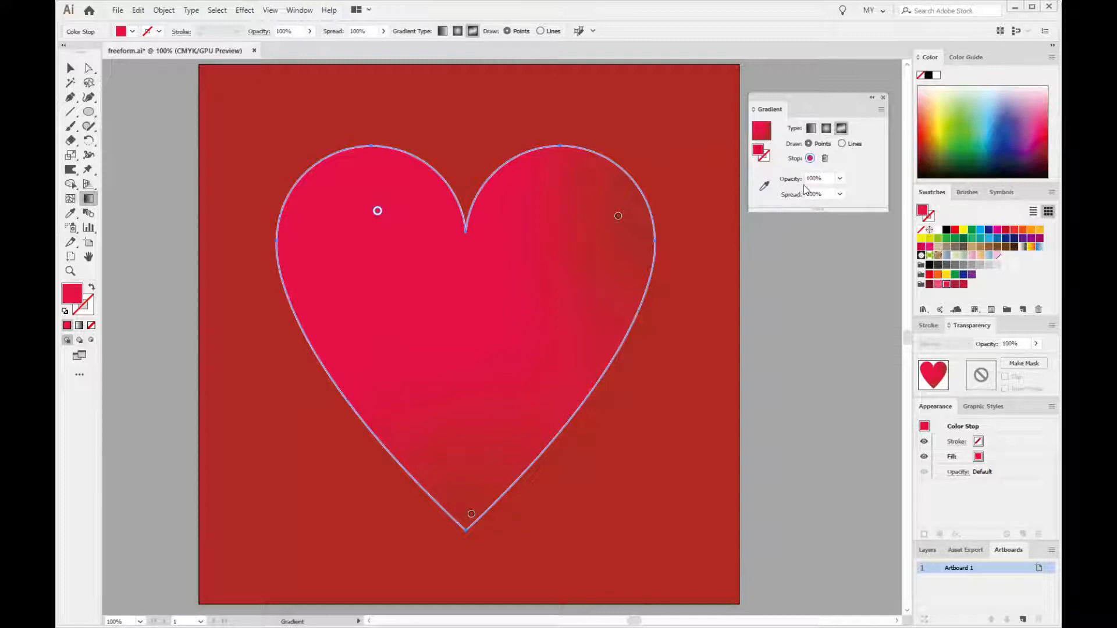
pyautogui.click(826, 194)
pyautogui.write('20')
pyautogui.press('Return')
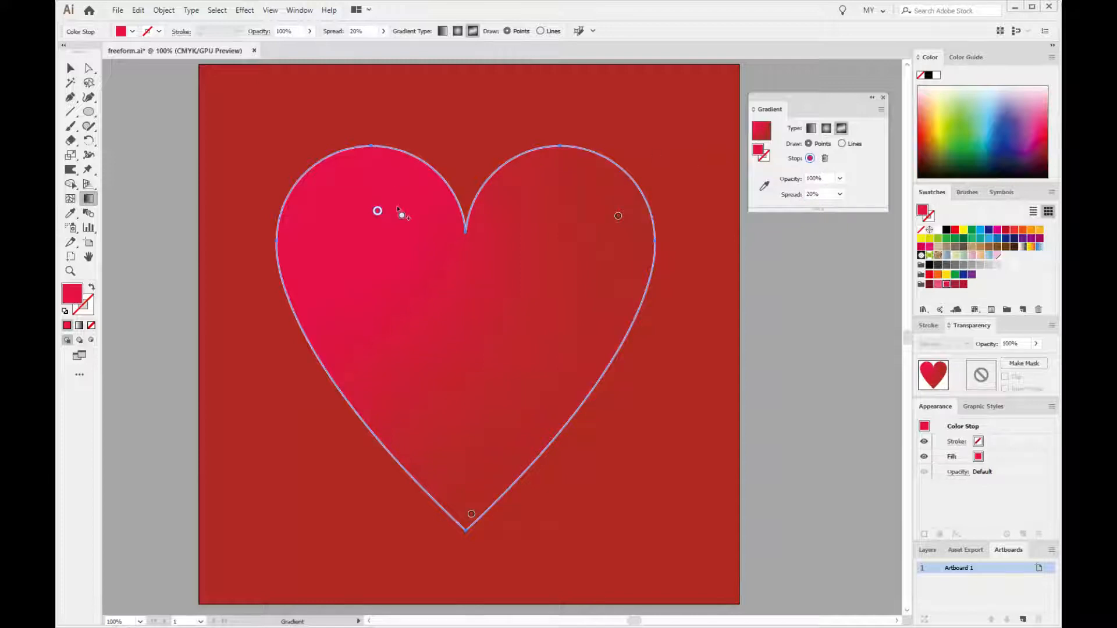
pyautogui.moveTo(377, 210); pyautogui.dragTo(332, 189)
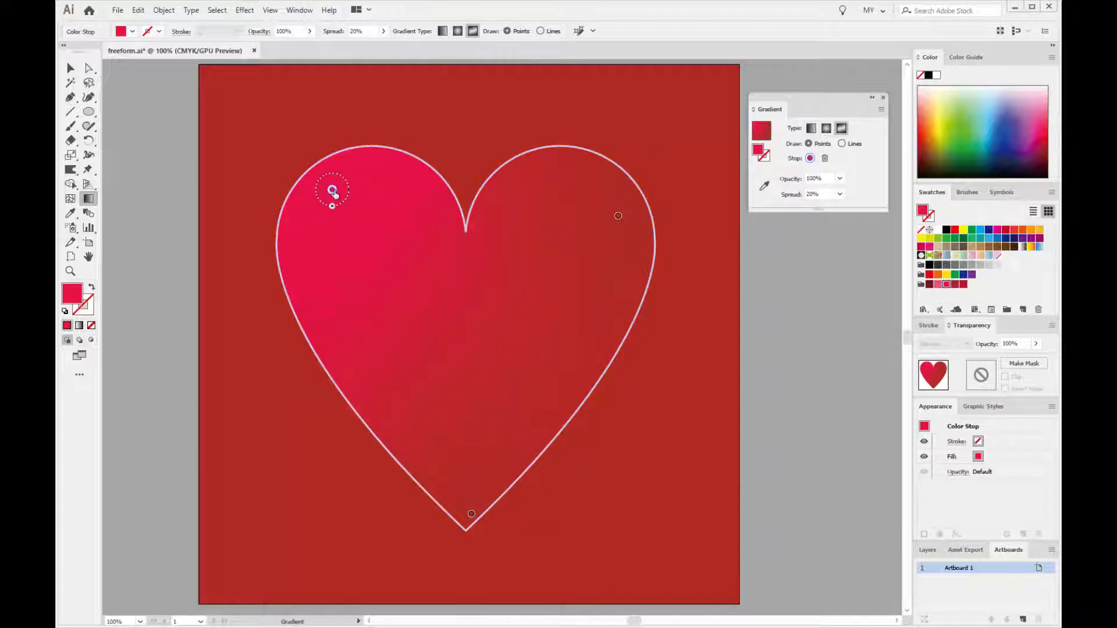
# Recolor the color stop in the heart's right lobe with the darker crimson swatch.
pyautogui.click(618, 217)
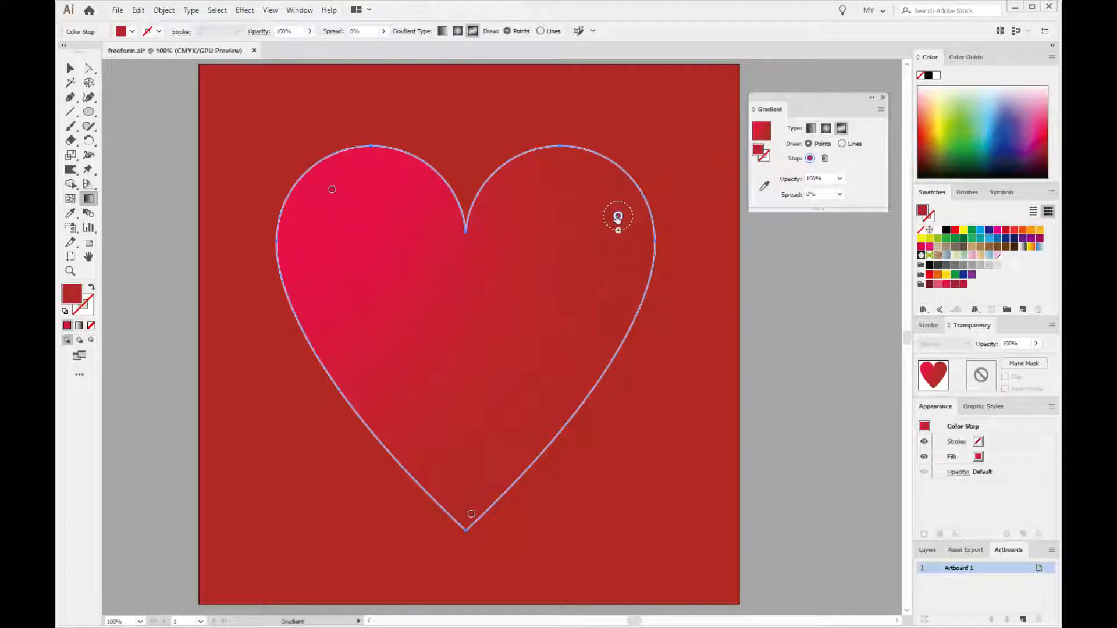
pyautogui.doubleClick(618, 217)
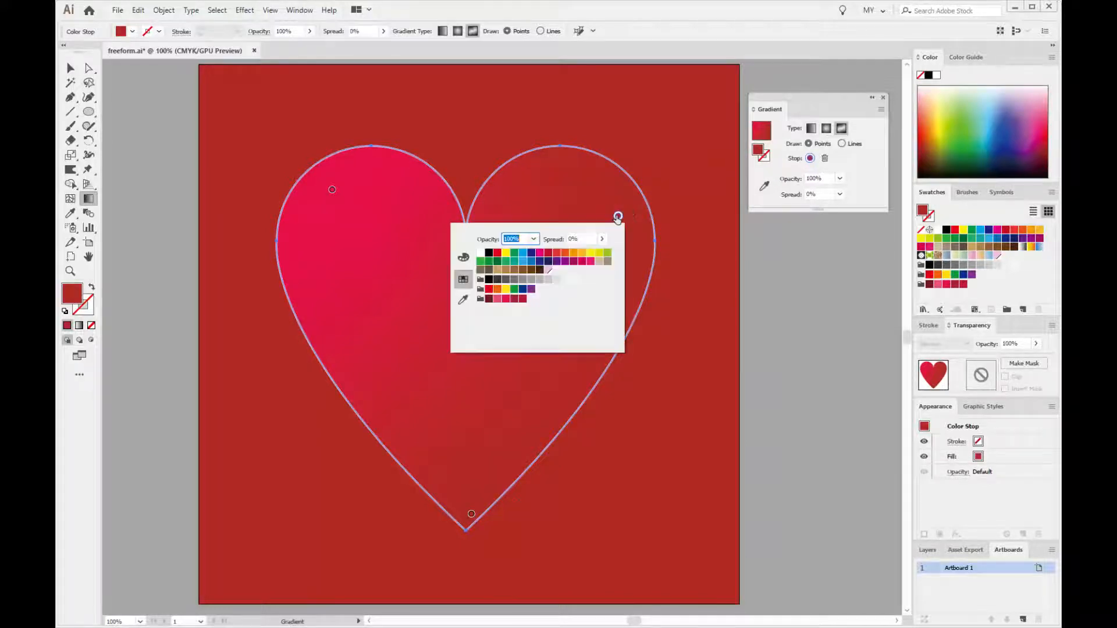
pyautogui.click(514, 298)
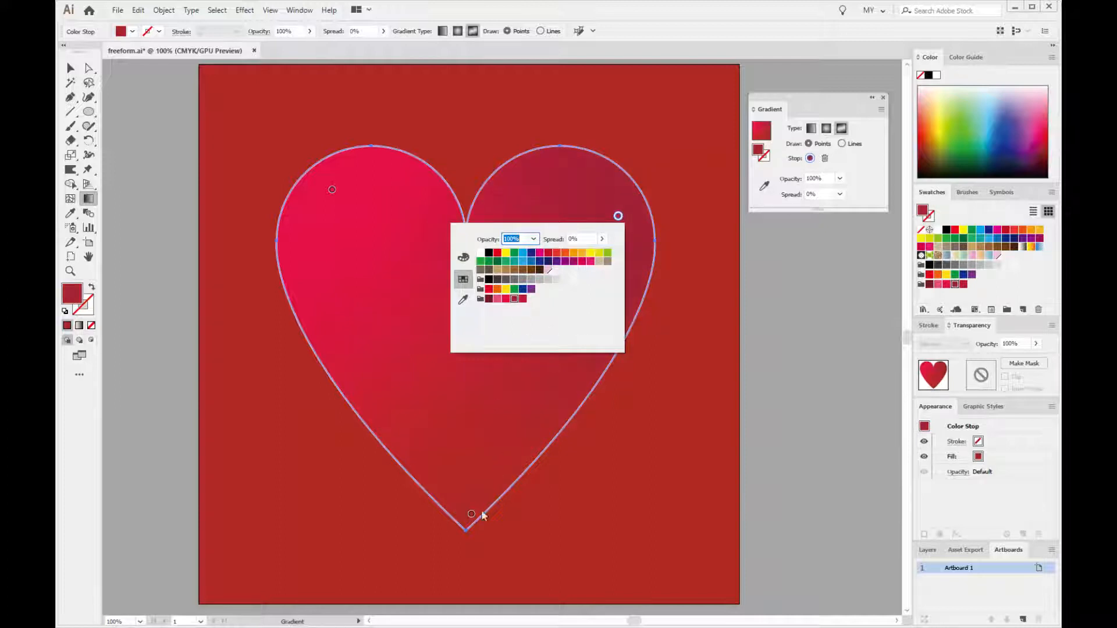
# Move the heart's bottom color stop up from the tip and recolor it dark maroon.
pyautogui.click(472, 515)
pyautogui.moveTo(472, 515); pyautogui.dragTo(464, 467)
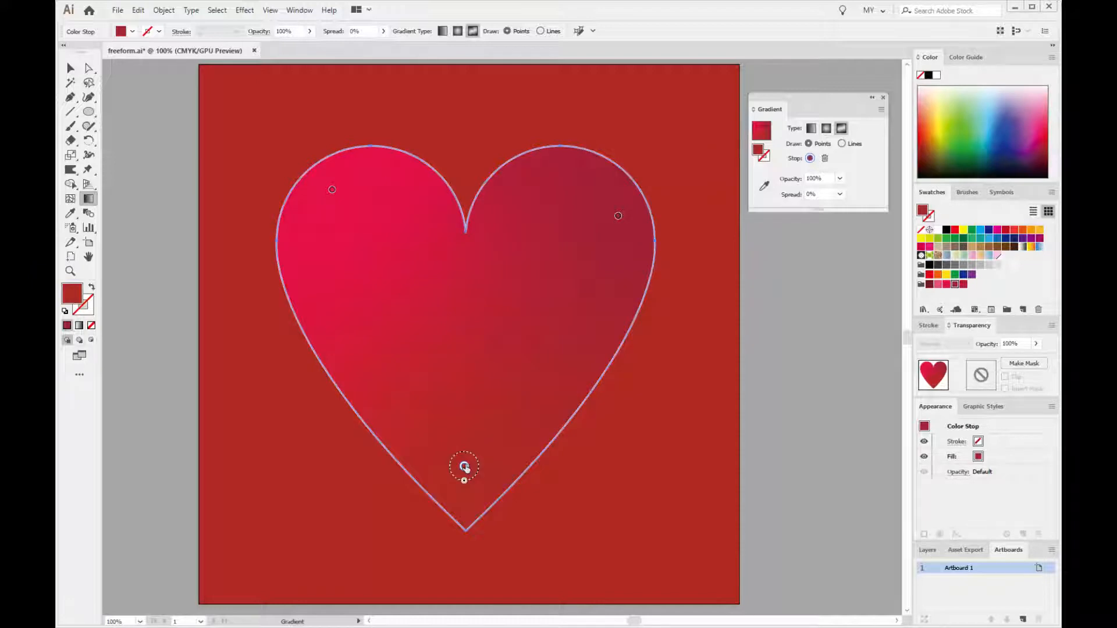
pyautogui.doubleClick(464, 466)
pyautogui.click(335, 548)
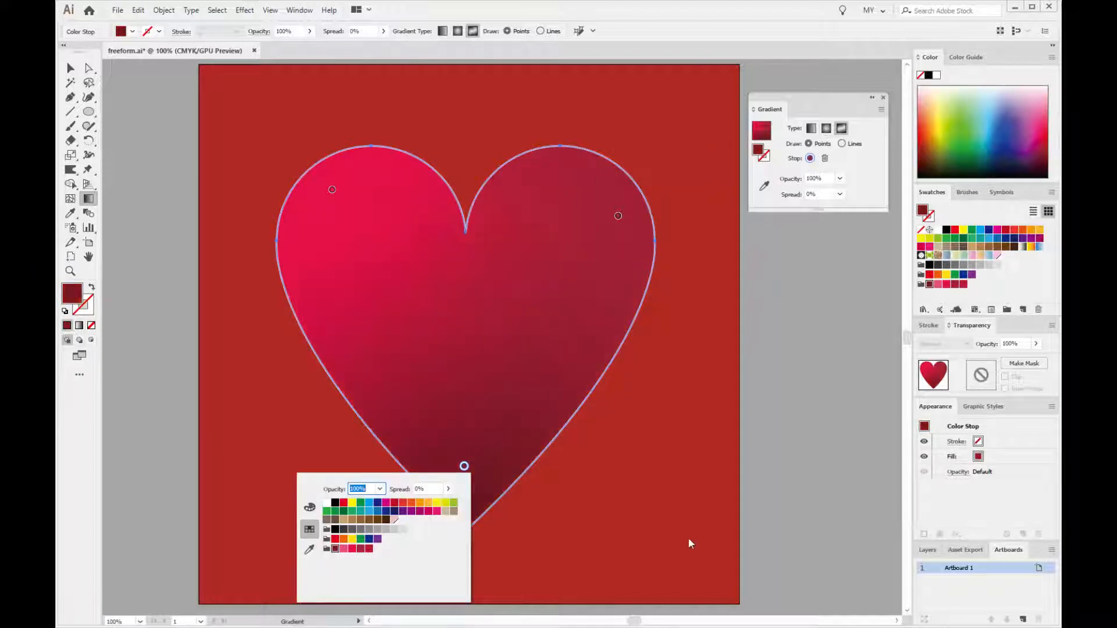
pyautogui.click(619, 216)
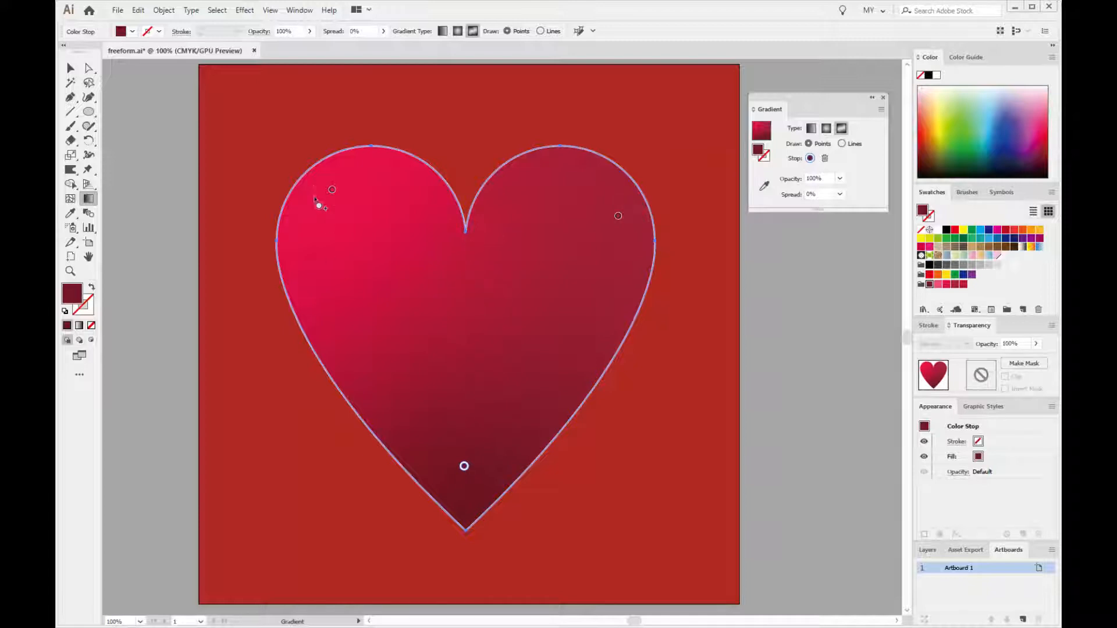
# Add three dark maroon color stops inside the heart: one mid-left, one mid-right and one below the center.
pyautogui.click(381, 296)
pyautogui.moveTo(381, 296)
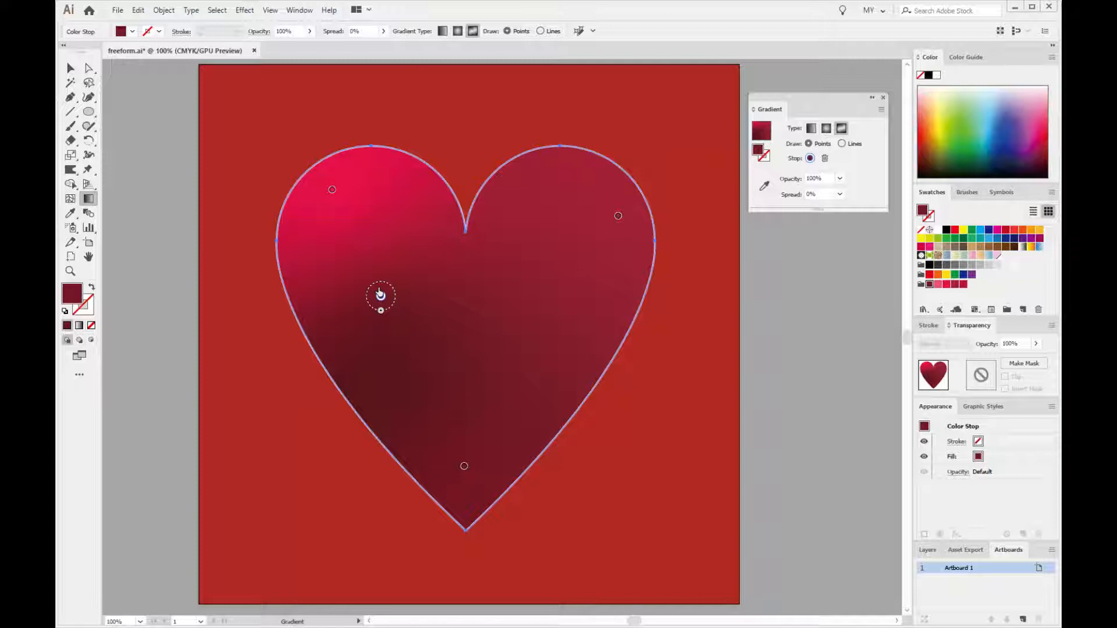
pyautogui.click(541, 283)
pyautogui.click(465, 364)
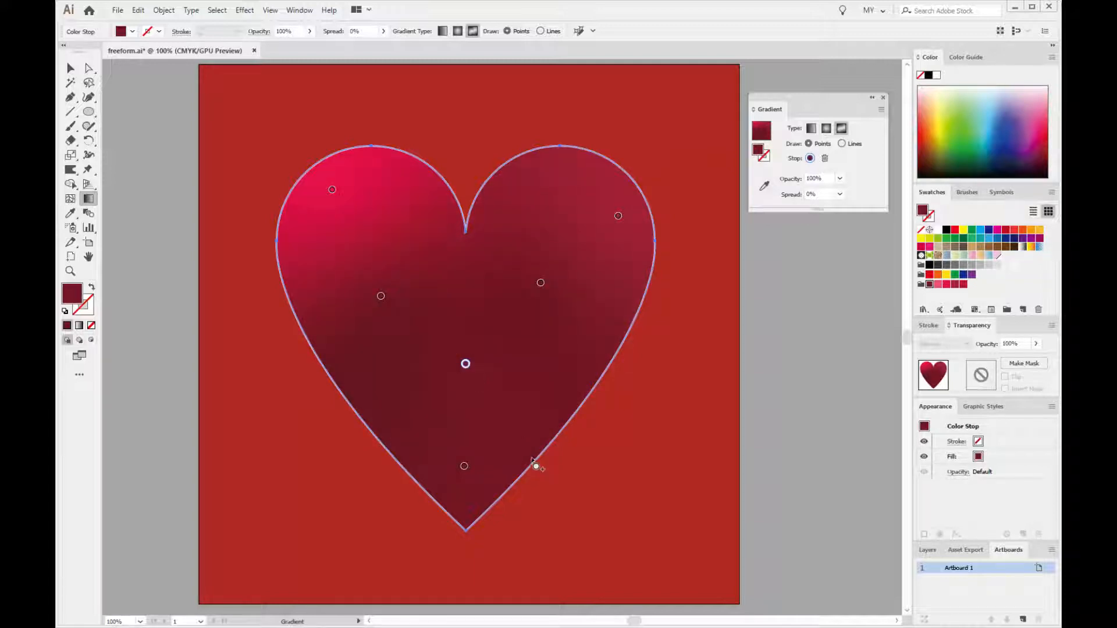
# Remove the three extra color stops from the middle of the heart.
pyautogui.click(381, 298)
pyautogui.click(826, 159)
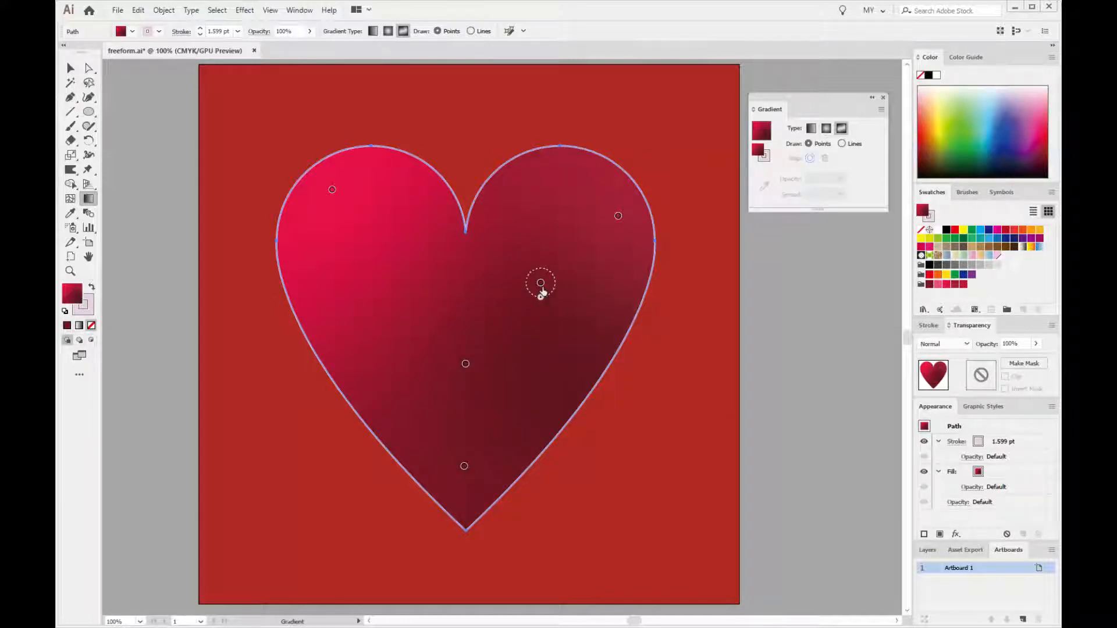
pyautogui.click(541, 283)
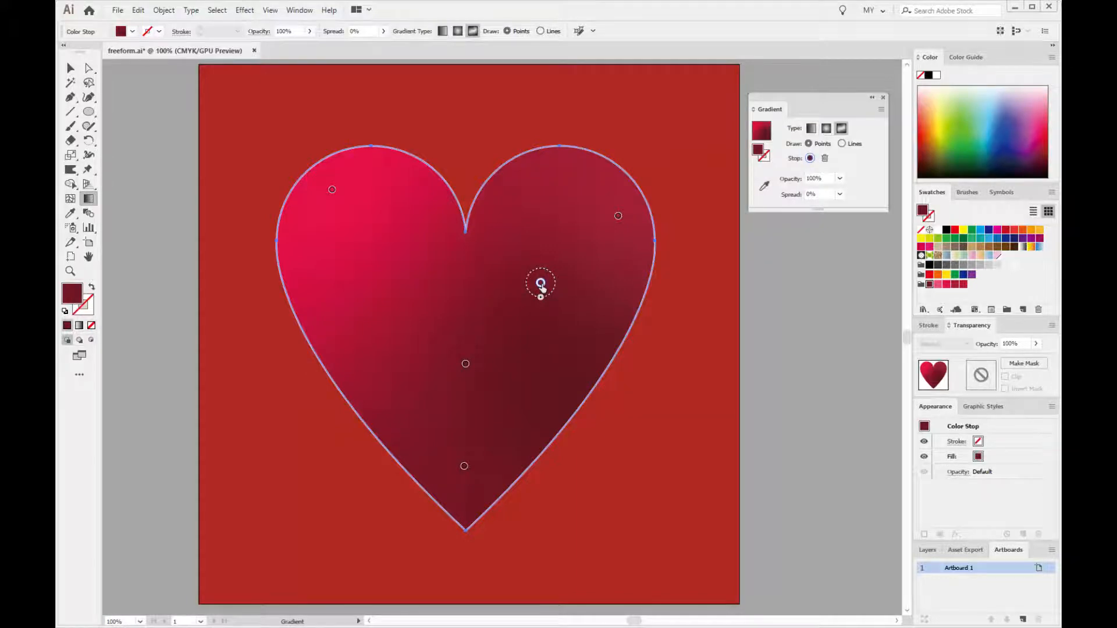
pyautogui.press('Delete')
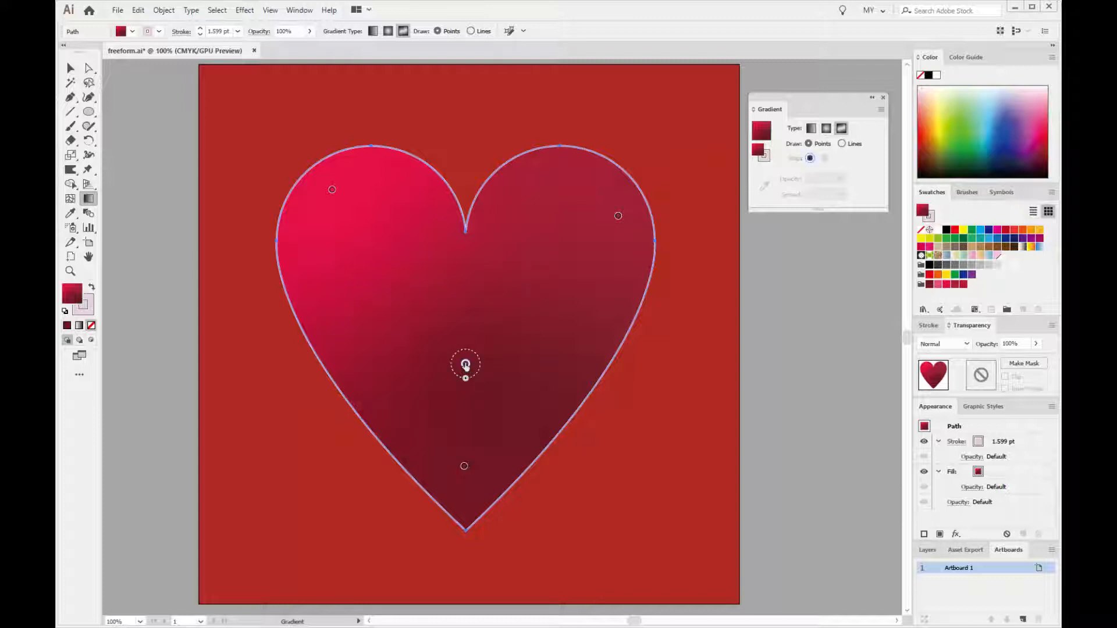
pyautogui.click(466, 365)
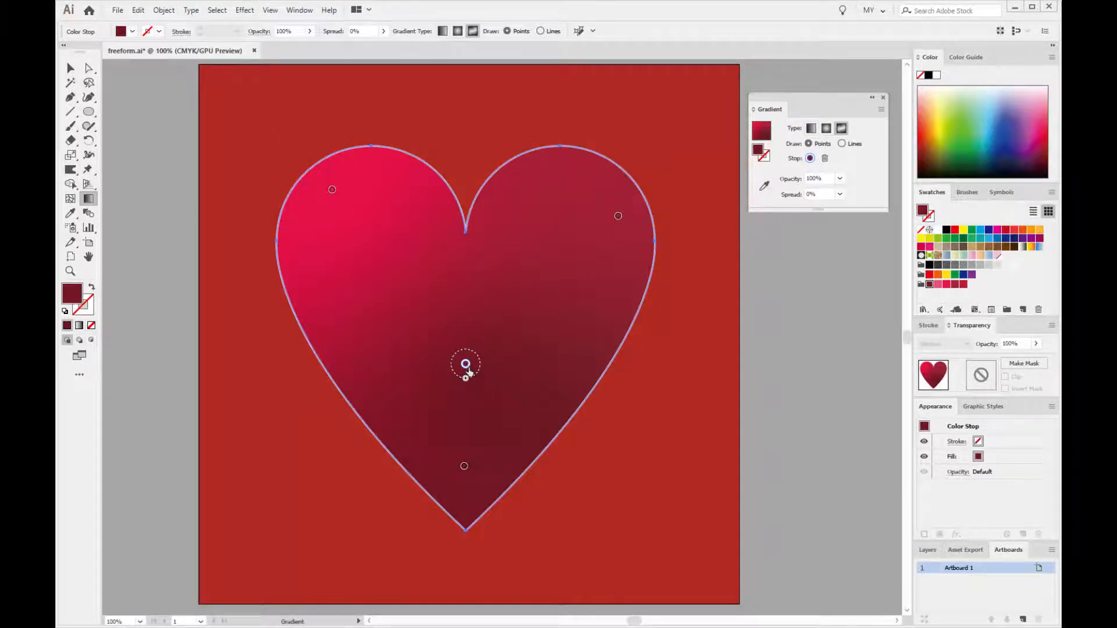
pyautogui.moveTo(466, 365); pyautogui.dragTo(307, 427)
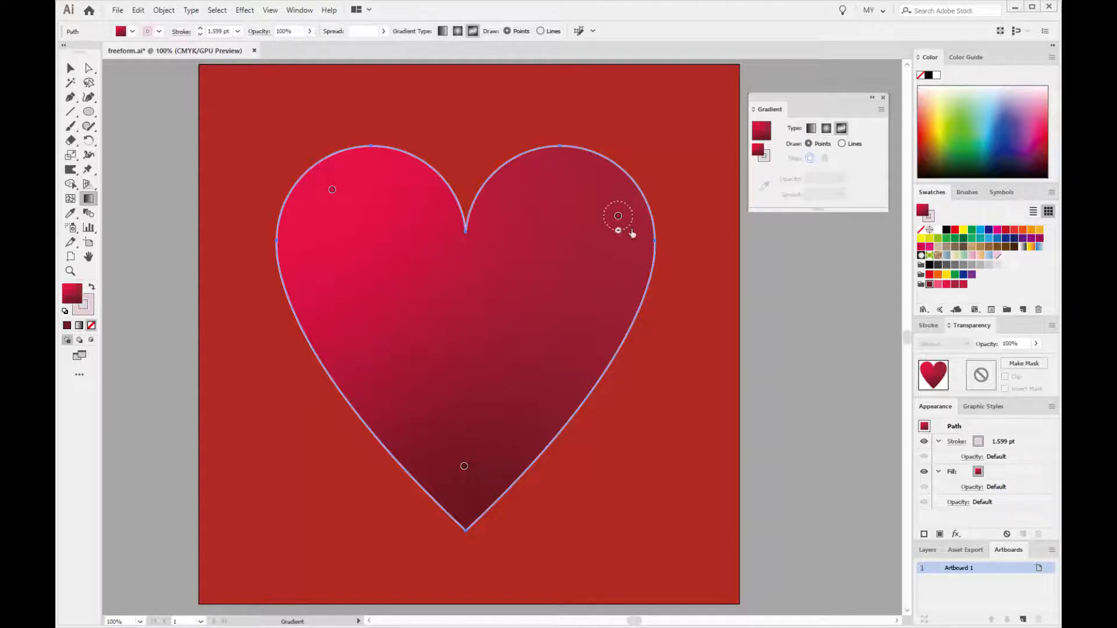
# Switch the freeform gradient to Lines and draw a closed curved line of six white color stops inside the heart, dipping at the top center.
pyautogui.click(842, 144)
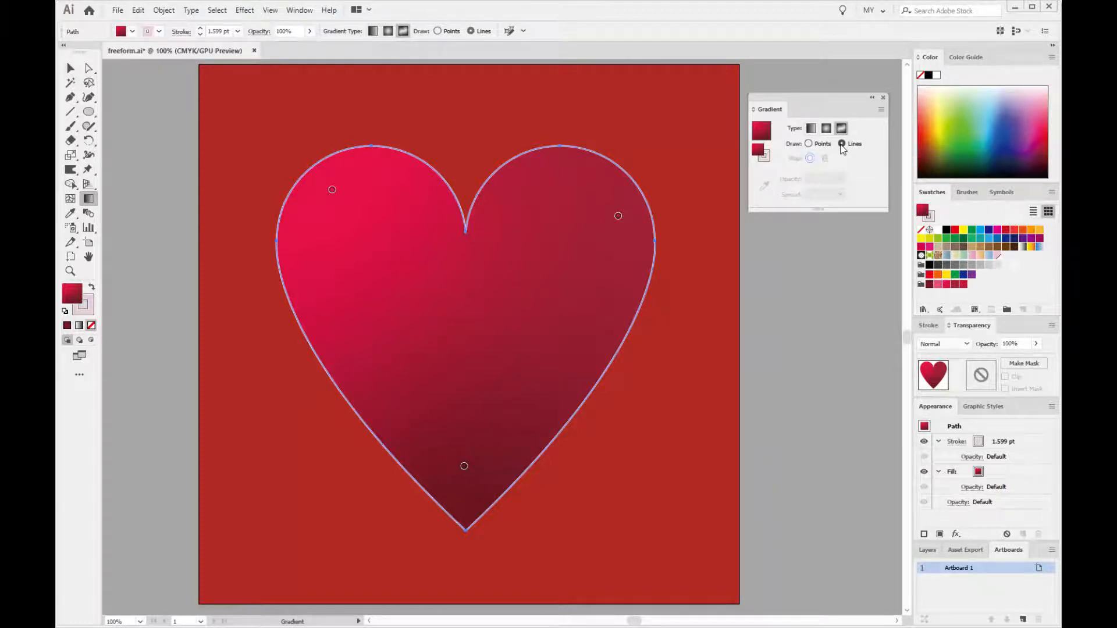
pyautogui.click(466, 311)
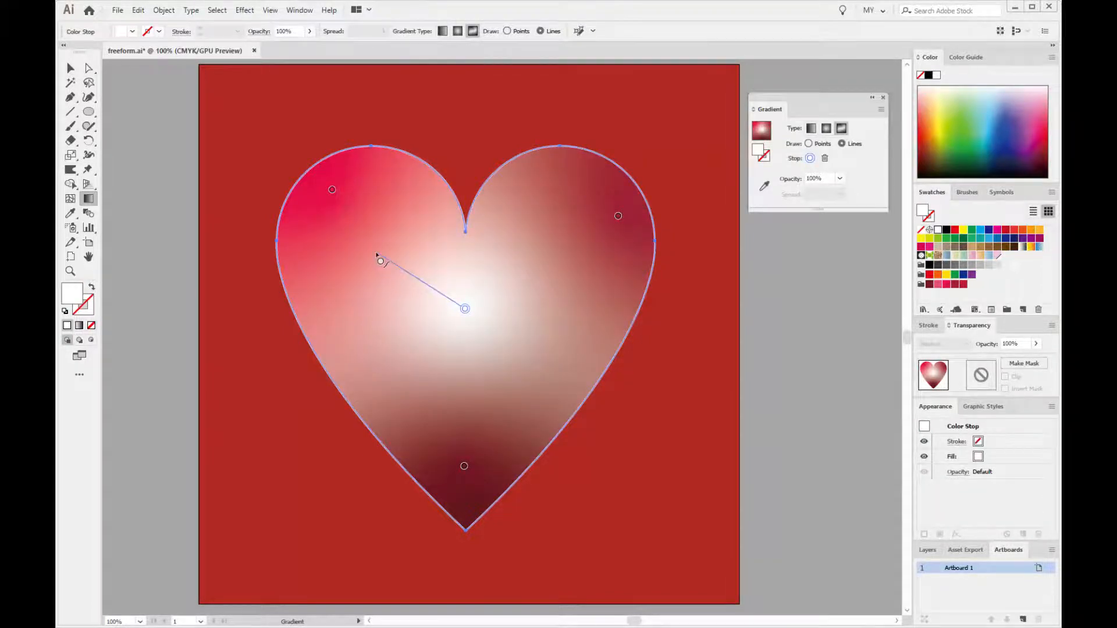
pyautogui.click(377, 250)
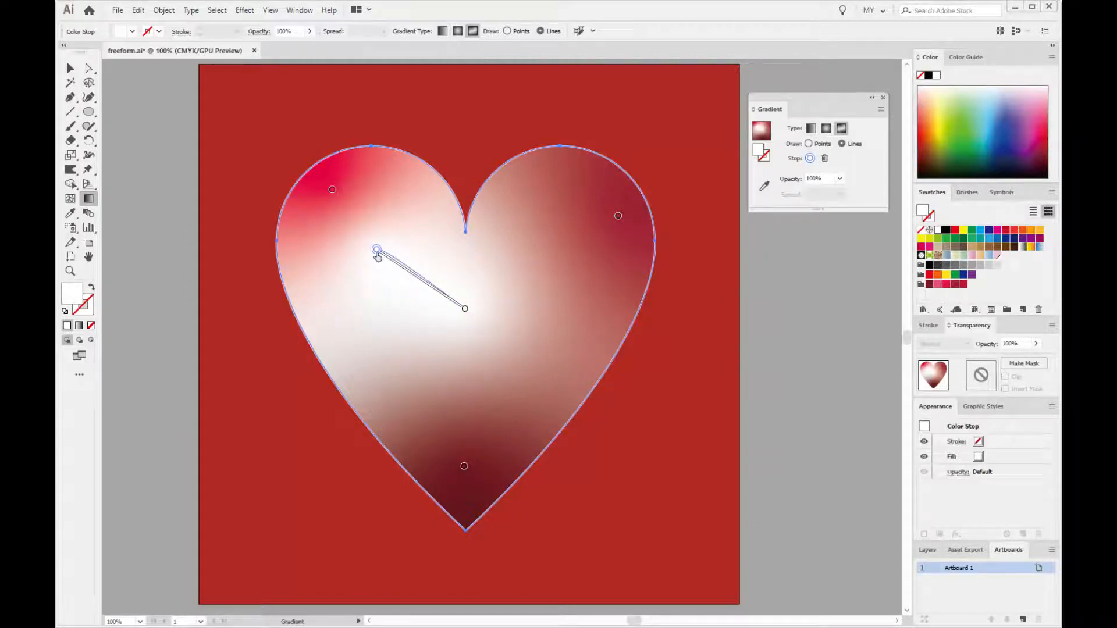
pyautogui.click(368, 351)
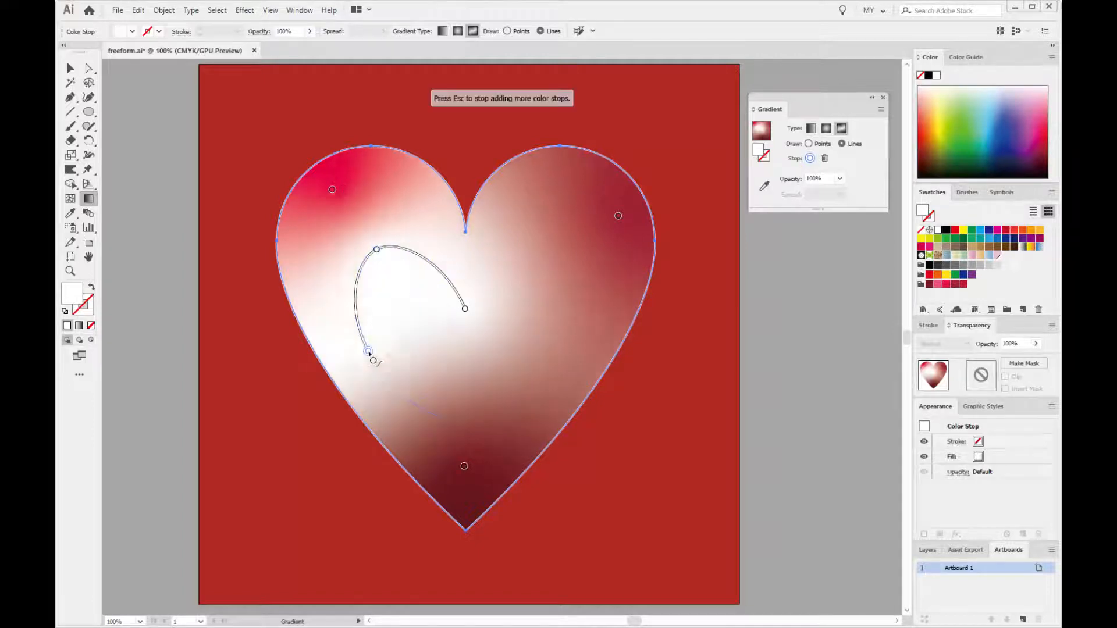
pyautogui.click(461, 434)
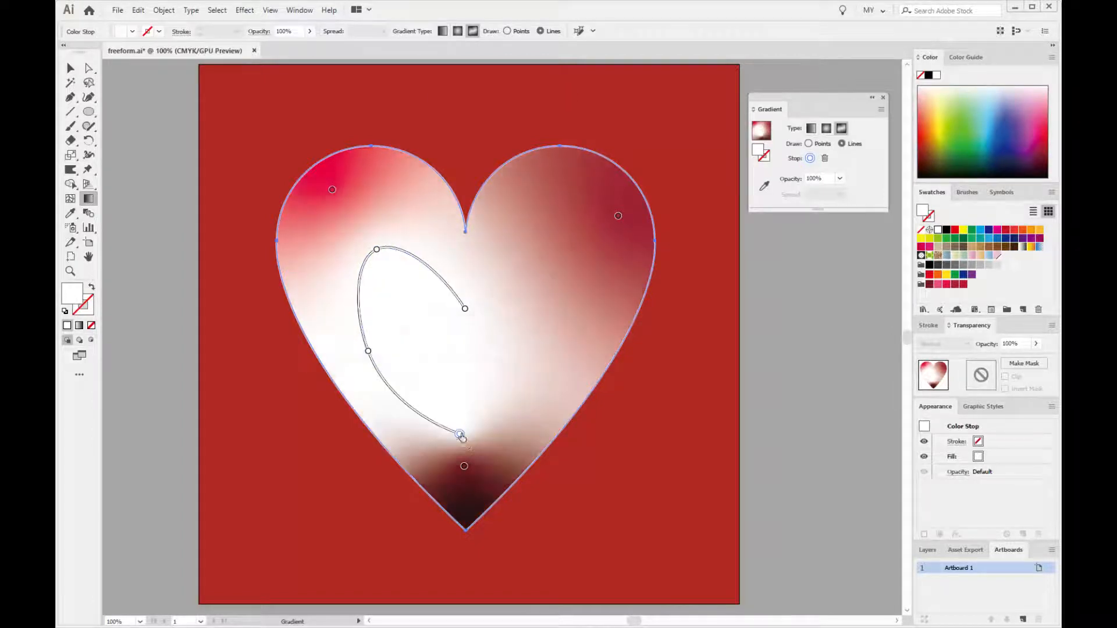
pyautogui.click(554, 339)
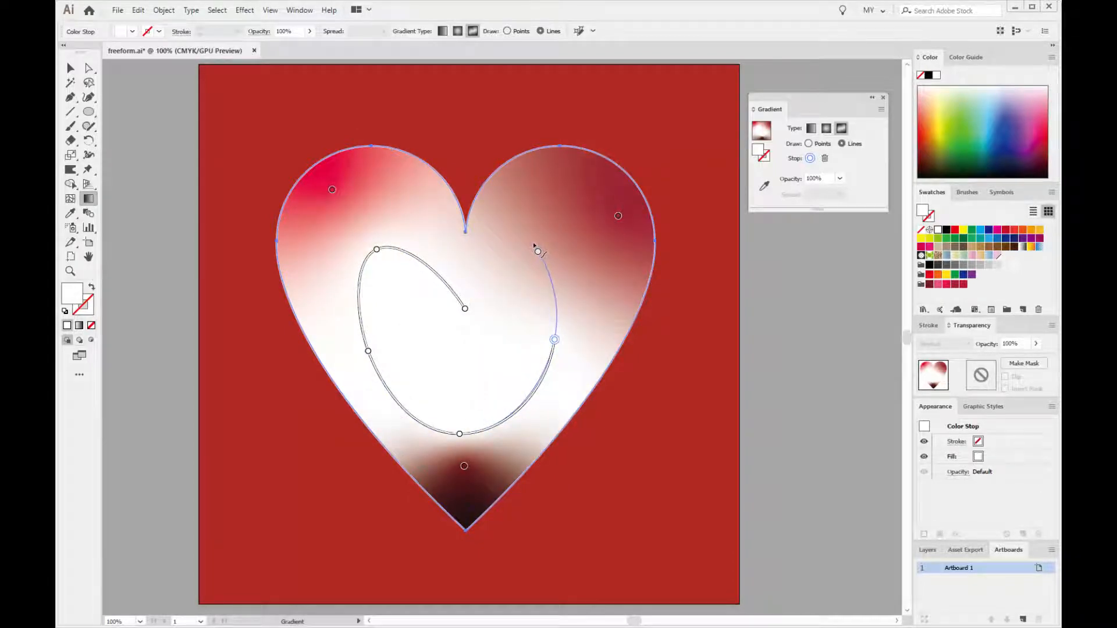
pyautogui.click(533, 243)
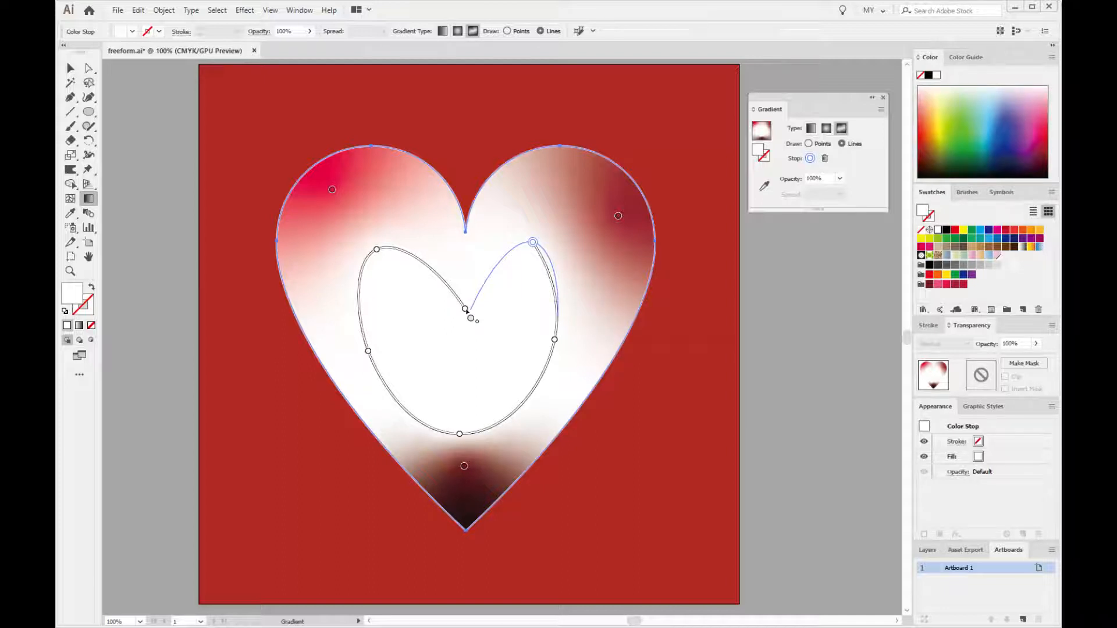
pyautogui.click(465, 308)
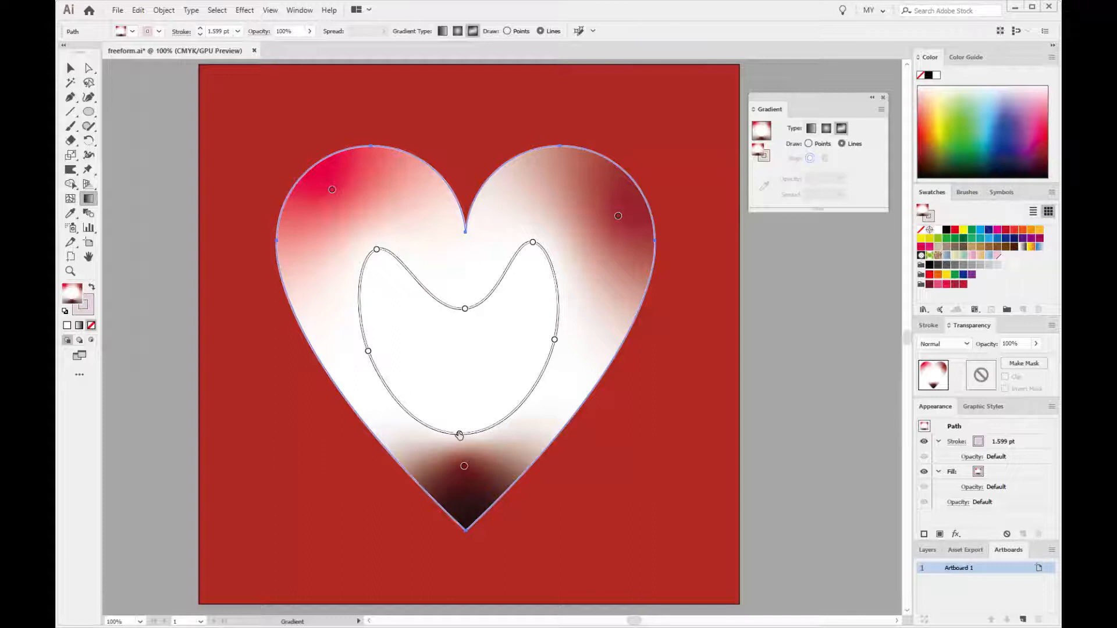
# Refine the white gradient line by nudging its bottom and two upper stops and adding a raised stop on the left curve beside the center dip.
pyautogui.moveTo(460, 435); pyautogui.dragTo(465, 438)
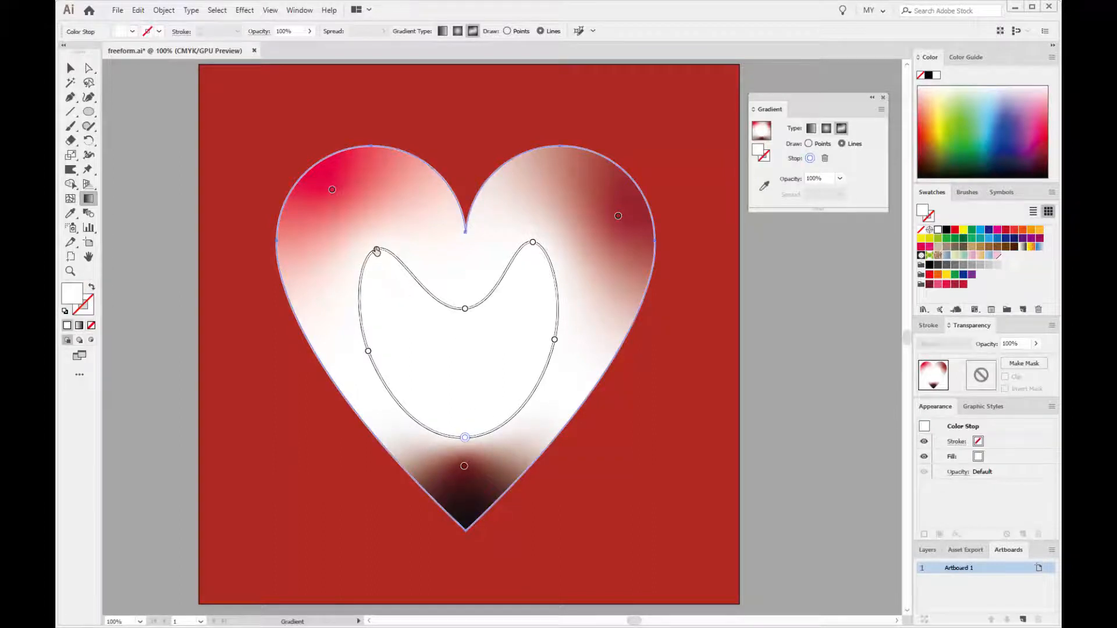
pyautogui.moveTo(377, 249); pyautogui.dragTo(369, 245)
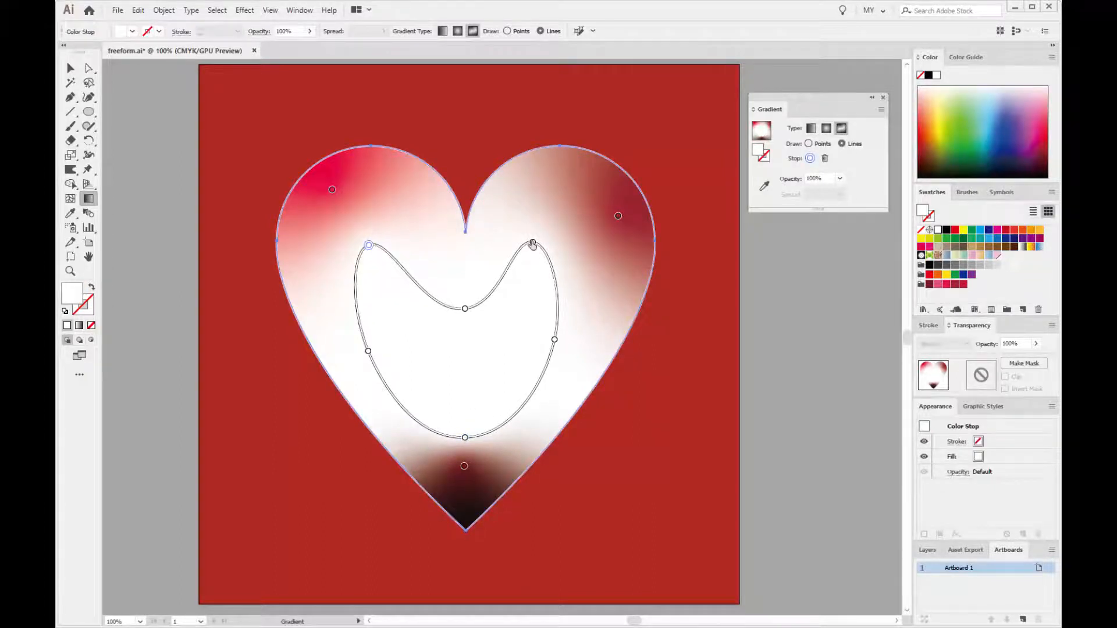
pyautogui.moveTo(533, 243); pyautogui.dragTo(544, 238)
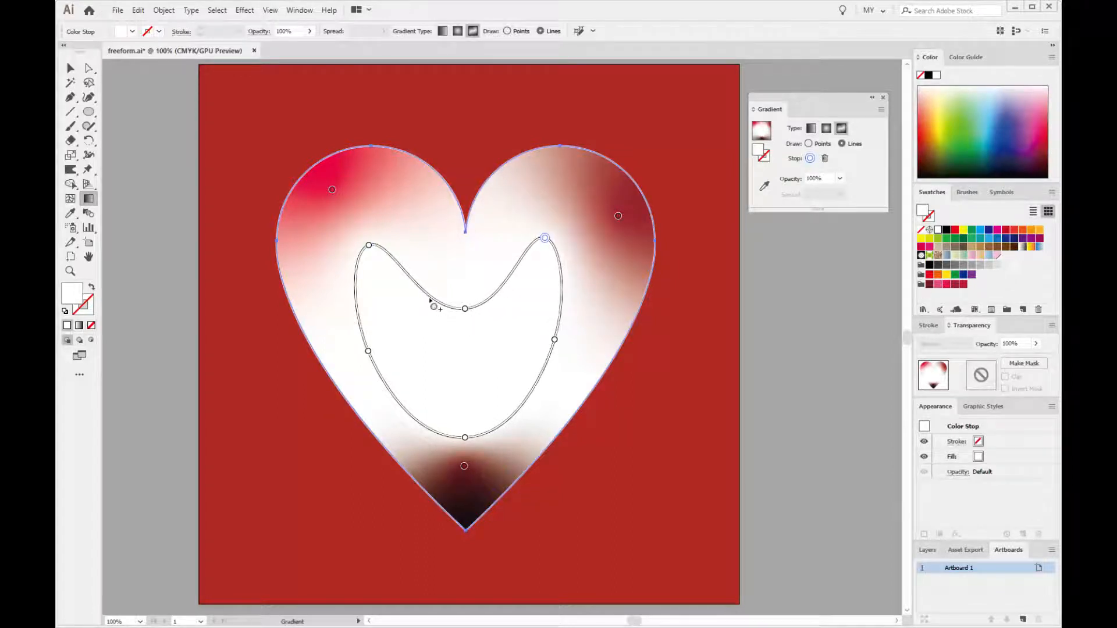
pyautogui.click(416, 283)
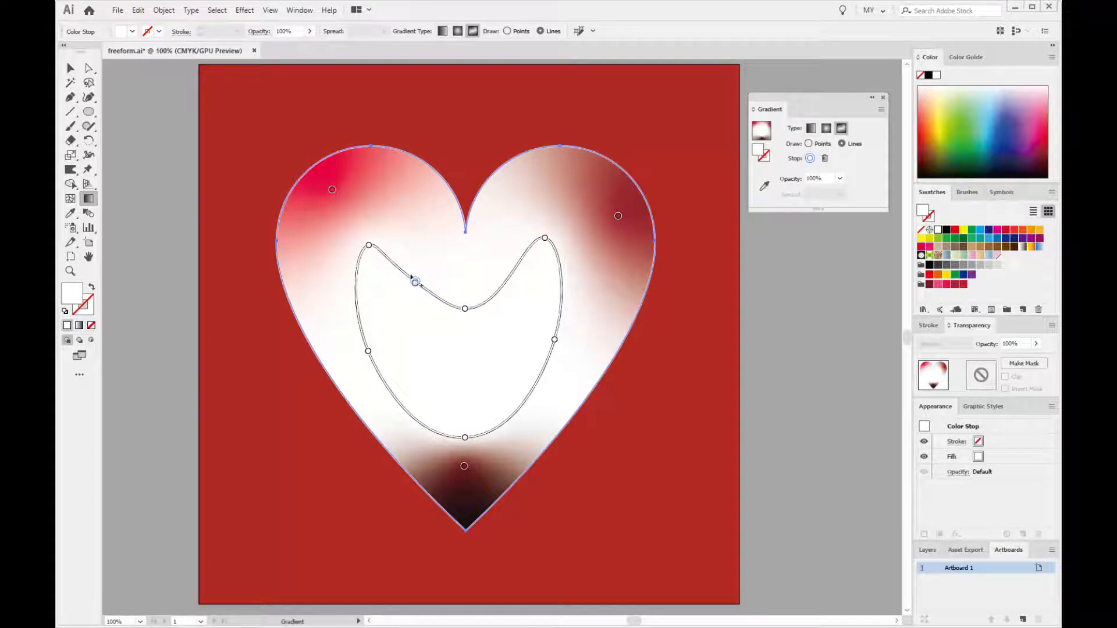
pyautogui.moveTo(418, 285); pyautogui.dragTo(436, 254)
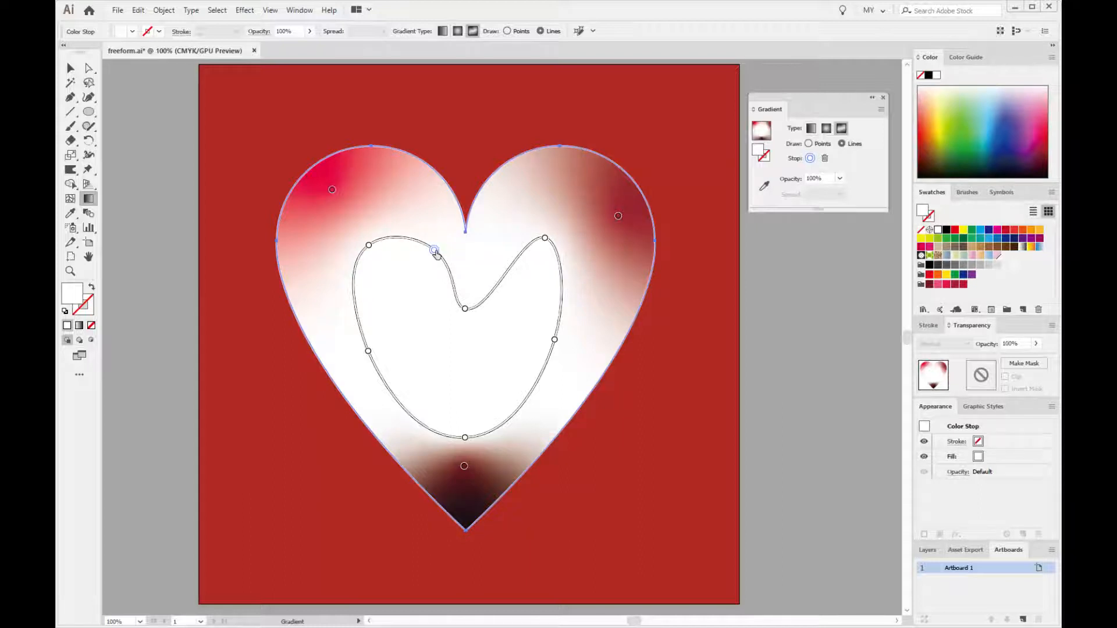
# Convert all seven stops of the white gradient line to corners so they are joined by straight segments.
pyautogui.keyDown('alt'); pyautogui.click(465, 309); pyautogui.keyUp('alt')
pyautogui.keyDown('alt'); pyautogui.click(435, 251); pyautogui.keyUp('alt')
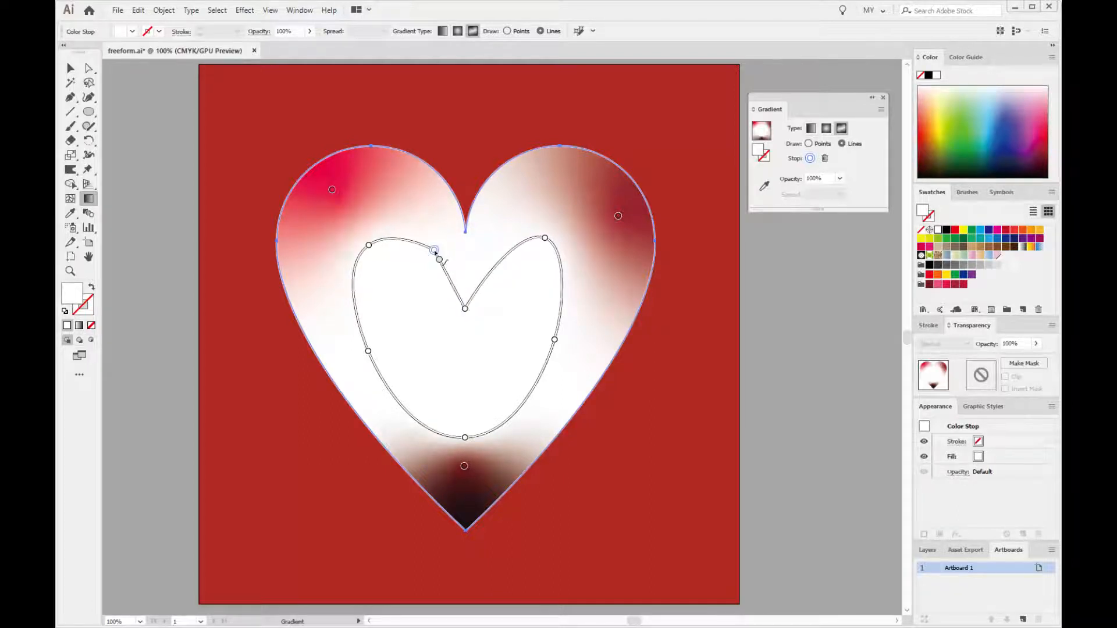
pyautogui.keyDown('alt'); pyautogui.click(369, 245); pyautogui.keyUp('alt')
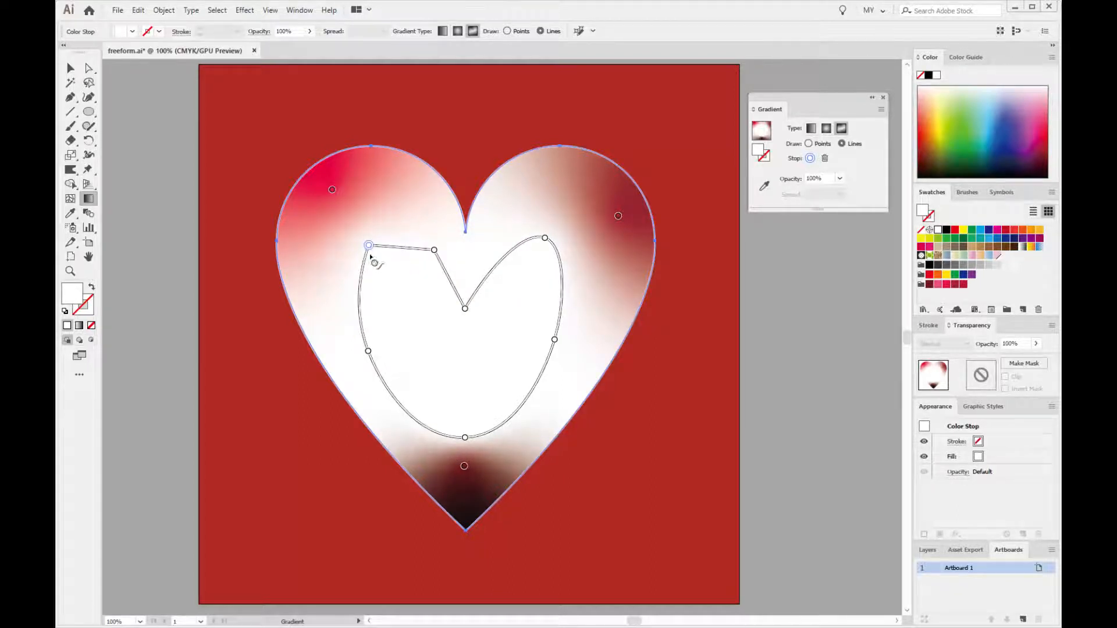
pyautogui.keyDown('alt'); pyautogui.click(368, 352); pyautogui.keyUp('alt')
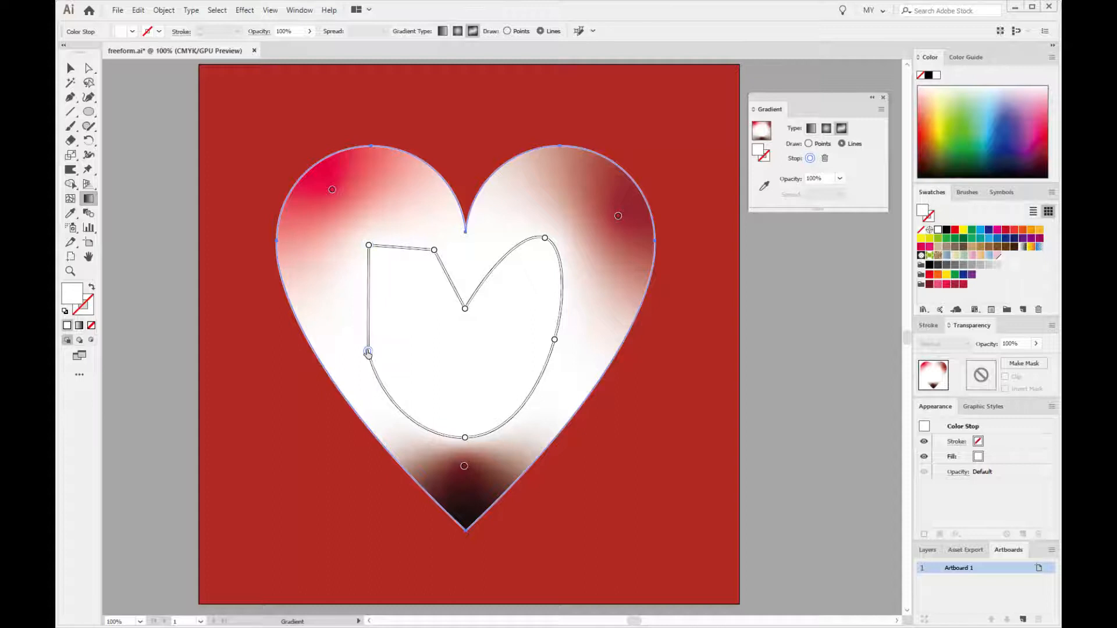
pyautogui.keyDown('alt'); pyautogui.click(465, 437); pyautogui.keyUp('alt')
pyautogui.keyDown('alt'); pyautogui.click(554, 340); pyautogui.keyUp('alt')
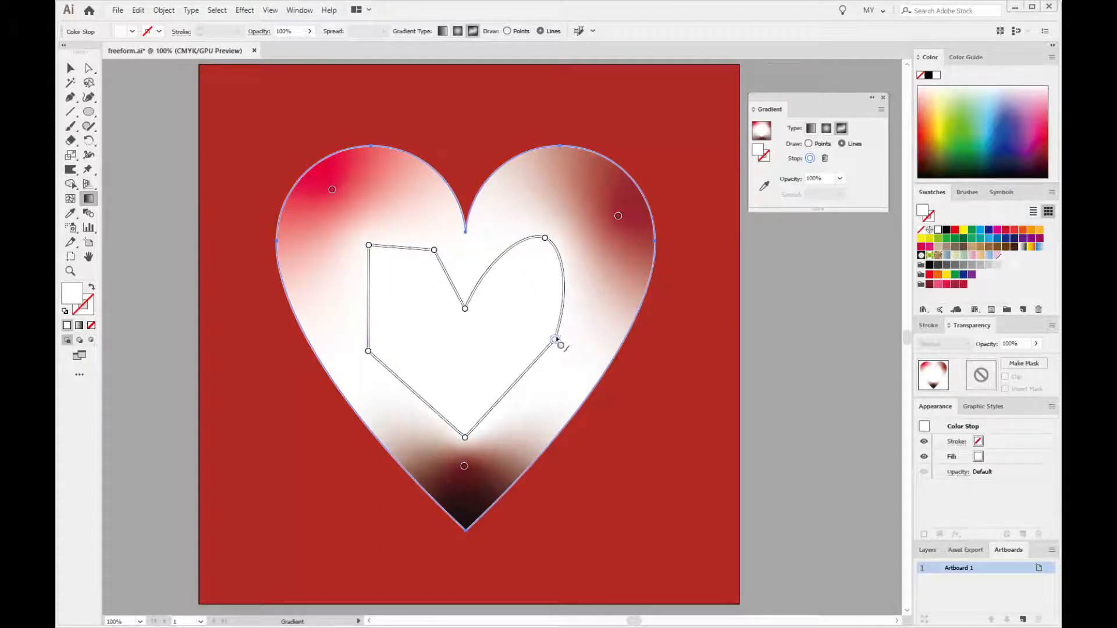
pyautogui.keyDown('alt'); pyautogui.click(545, 238); pyautogui.keyUp('alt')
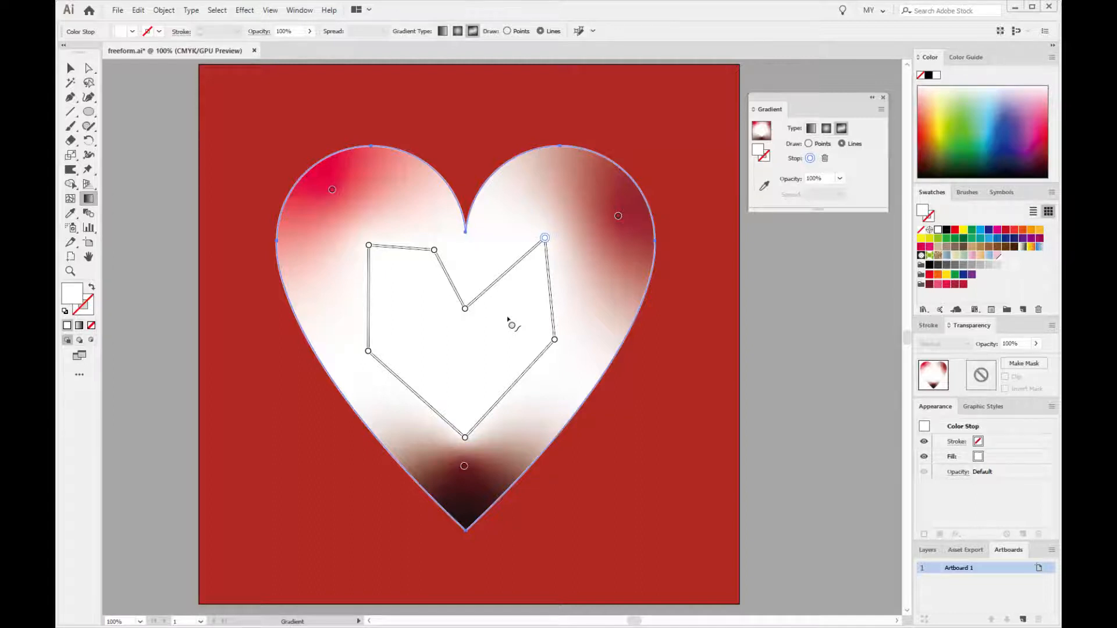
# Smooth every white line stop except the center dip and bottom ones, and delete the extra stop beside the dip.
pyautogui.keyDown('alt'); pyautogui.click(544, 238); pyautogui.keyUp('alt')
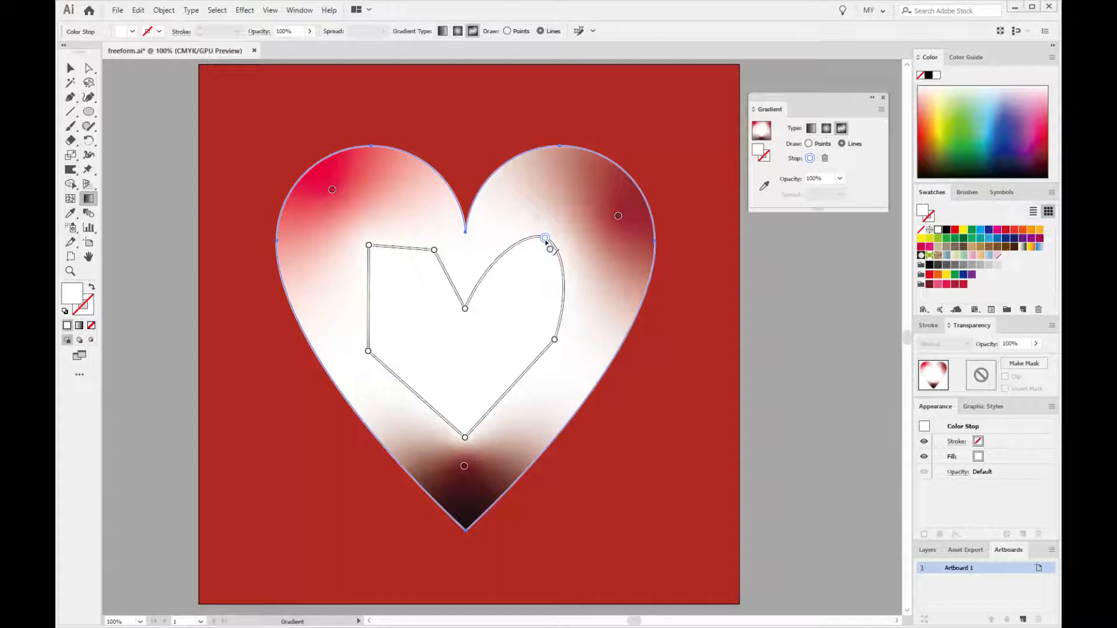
pyautogui.keyDown('alt'); pyautogui.click(555, 340); pyautogui.keyUp('alt')
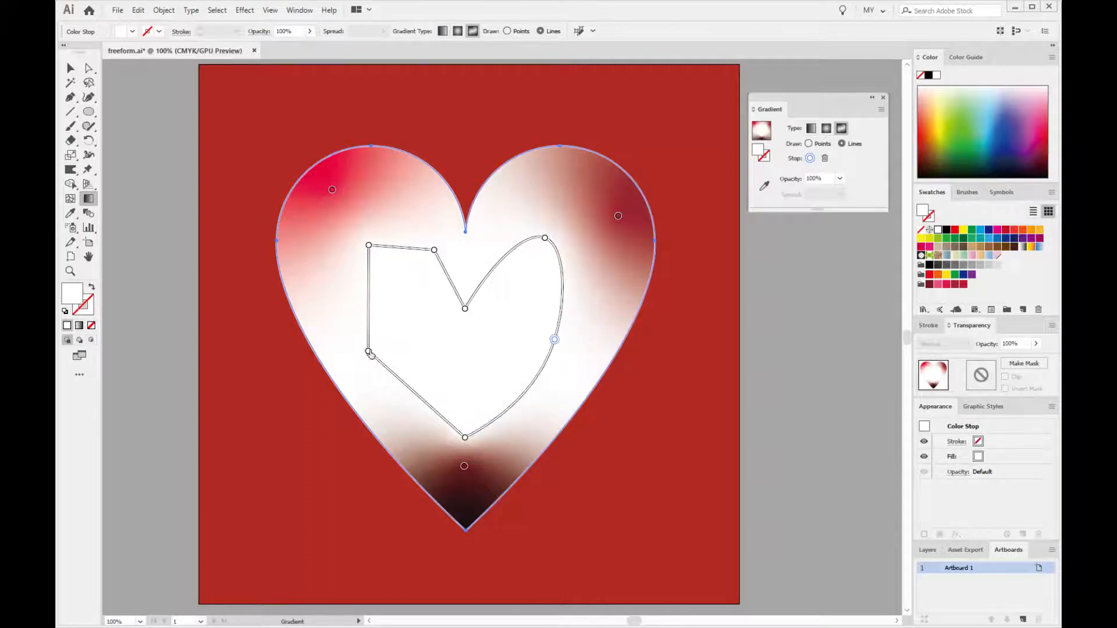
pyautogui.keyDown('alt'); pyautogui.click(369, 352); pyautogui.keyUp('alt')
pyautogui.keyDown('alt'); pyautogui.click(369, 245); pyautogui.keyUp('alt')
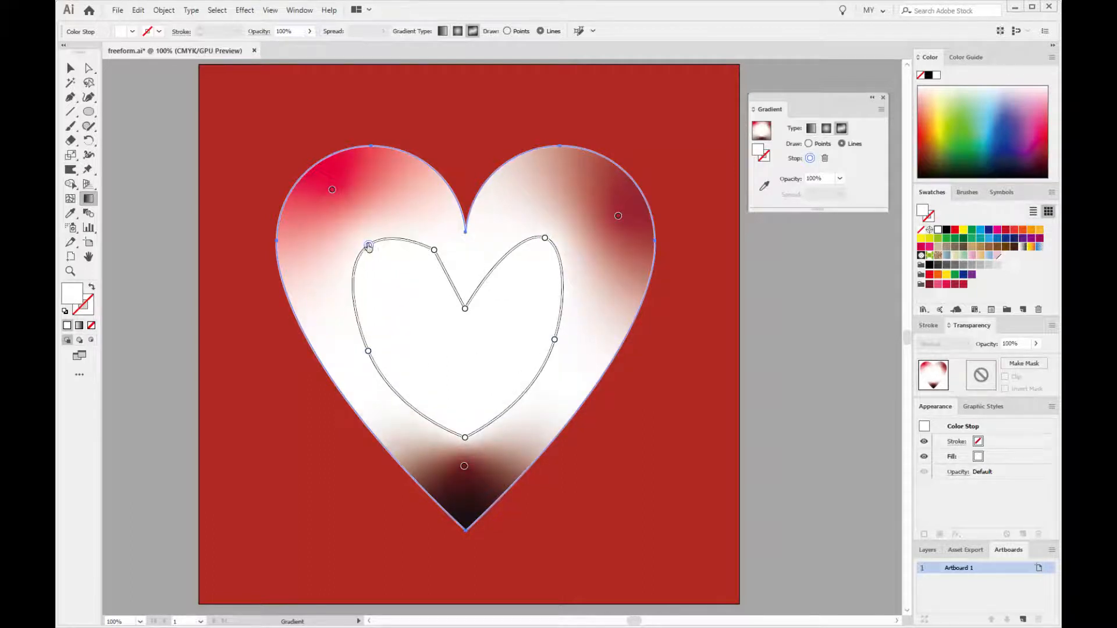
pyautogui.keyDown('alt'); pyautogui.click(434, 250); pyautogui.keyUp('alt')
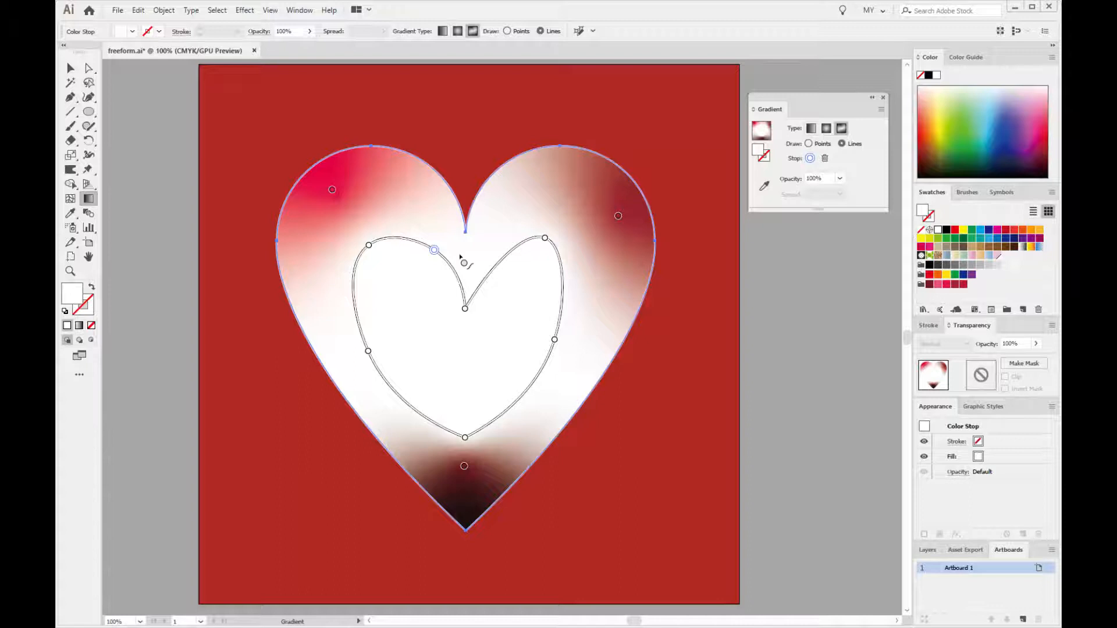
pyautogui.click(825, 159)
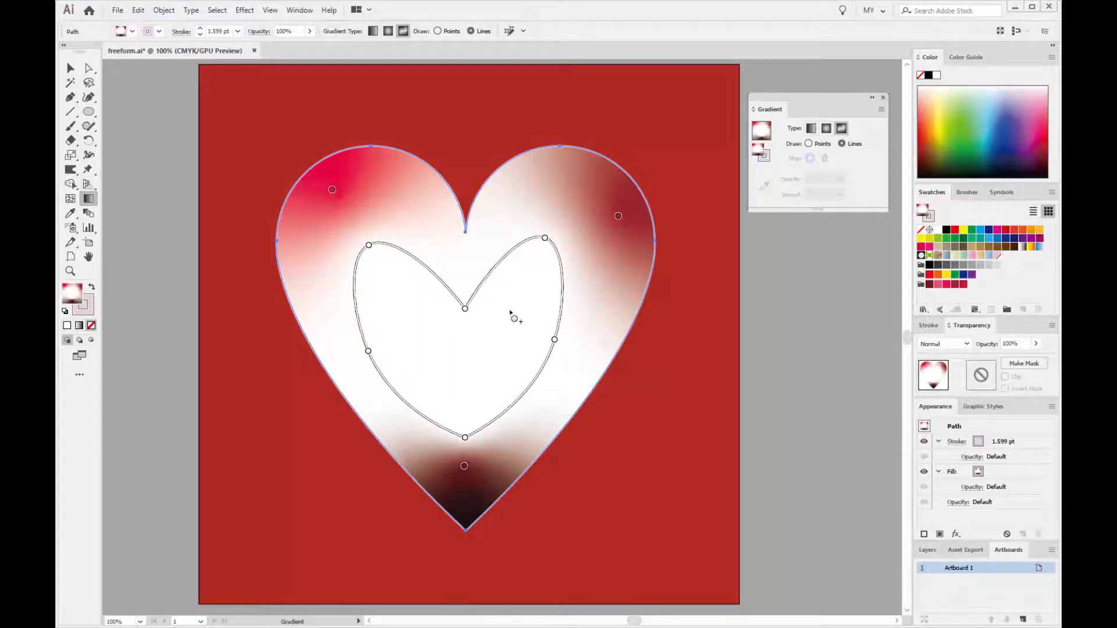
# Switch drawing to Points, delete all six stops of the white line together, and undo the deletion.
pyautogui.click(809, 145)
pyautogui.click(465, 311)
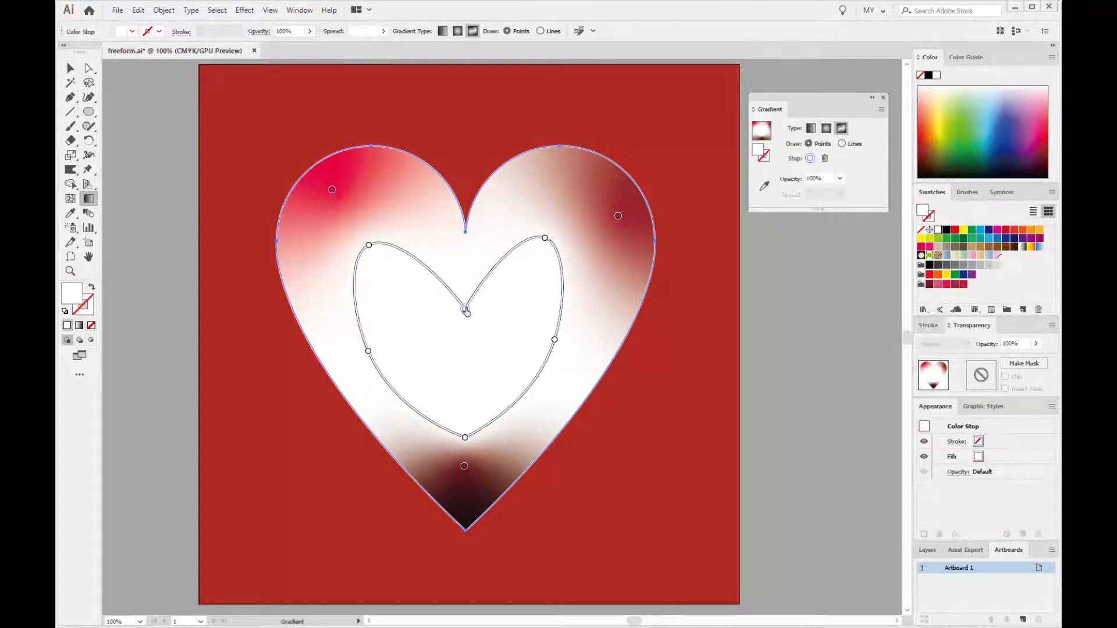
pyautogui.keyDown('shift'); pyautogui.click(370, 246); pyautogui.keyUp('shift')
pyautogui.keyDown('shift'); pyautogui.click(368, 352); pyautogui.keyUp('shift')
pyautogui.keyDown('shift'); pyautogui.click(465, 438); pyautogui.keyUp('shift')
pyautogui.keyDown('shift'); pyautogui.click(555, 340); pyautogui.keyUp('shift')
pyautogui.keyDown('shift'); pyautogui.click(544, 238); pyautogui.keyUp('shift')
pyautogui.press('Delete')
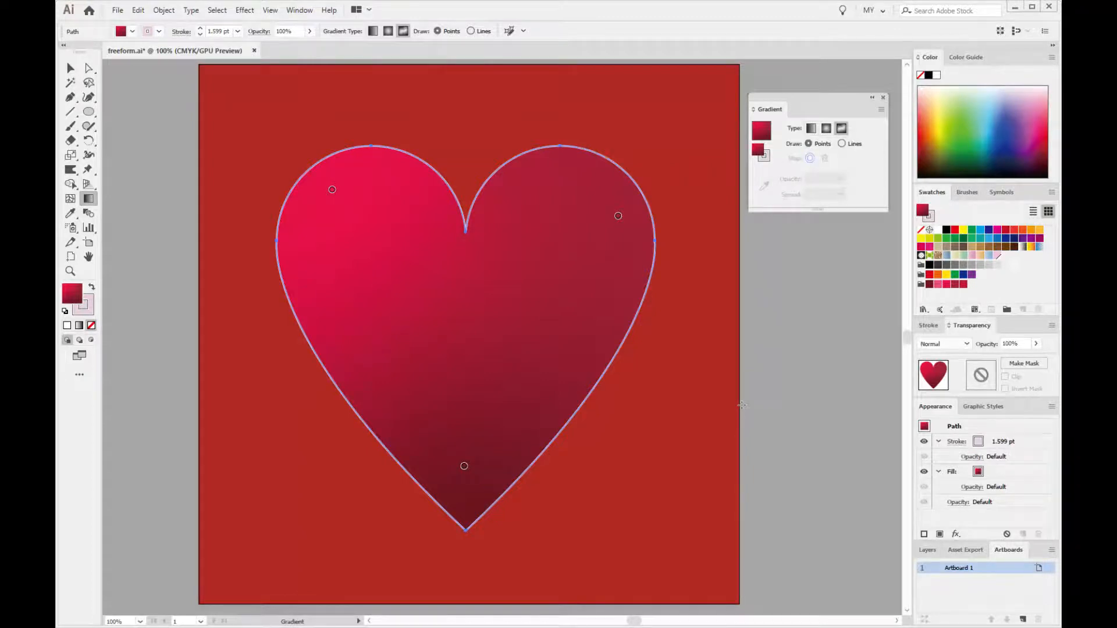
pyautogui.hotkey('ctrl', 'z')
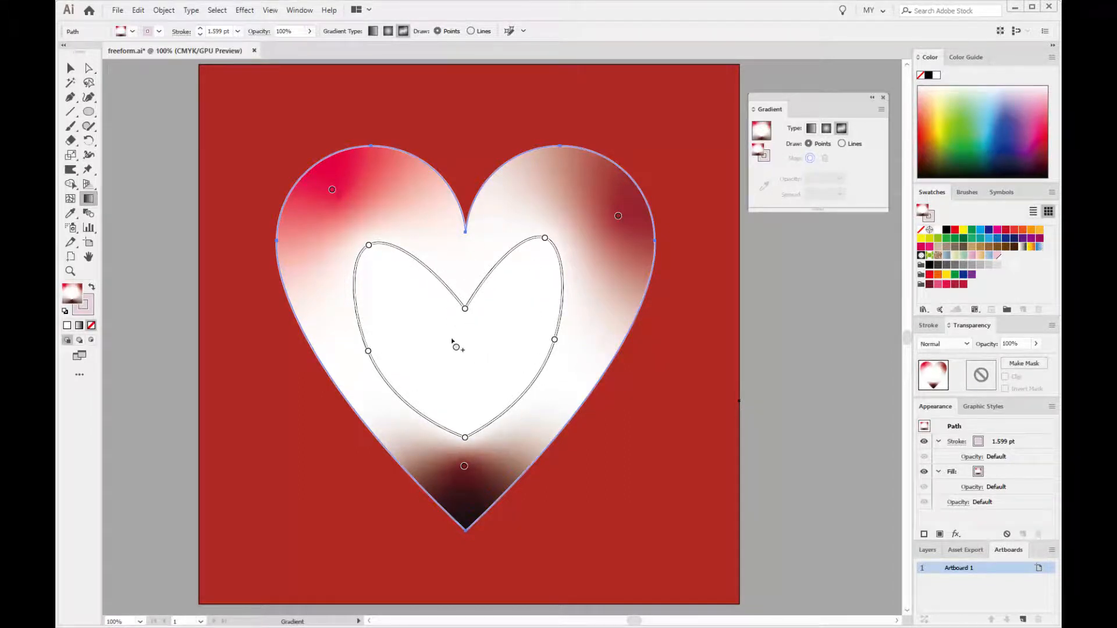
# Switch drawing to Lines and draw a small closed white line of four stops inside the existing white line.
pyautogui.click(842, 144)
pyautogui.click(462, 347)
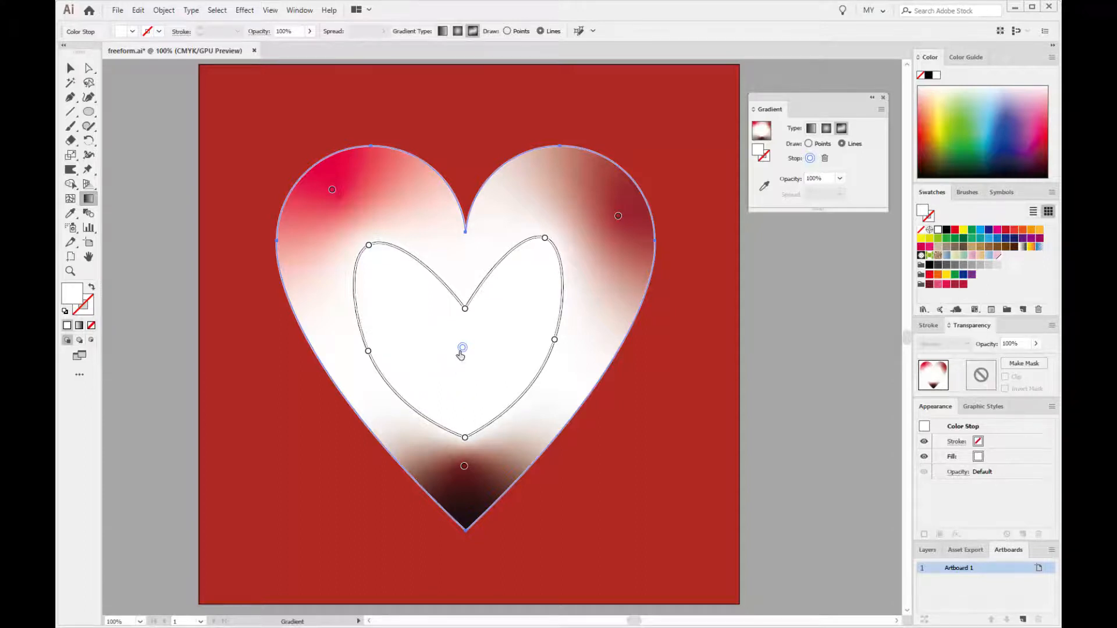
pyautogui.press('Escape')
pyautogui.click(500, 327)
pyautogui.click(480, 382)
pyautogui.click(409, 339)
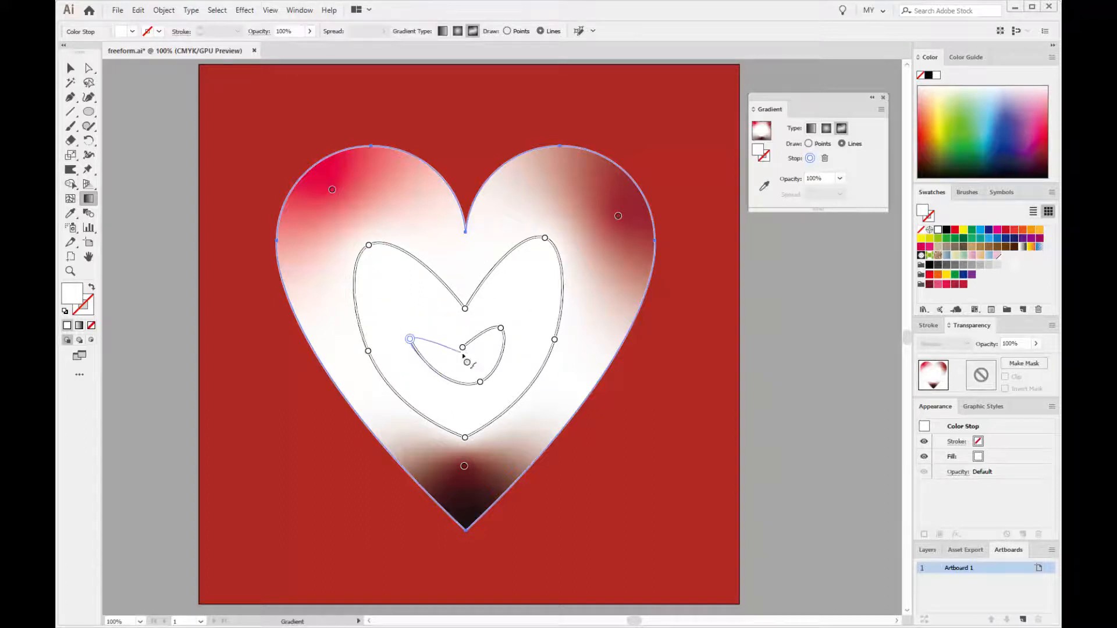
pyautogui.click(462, 348)
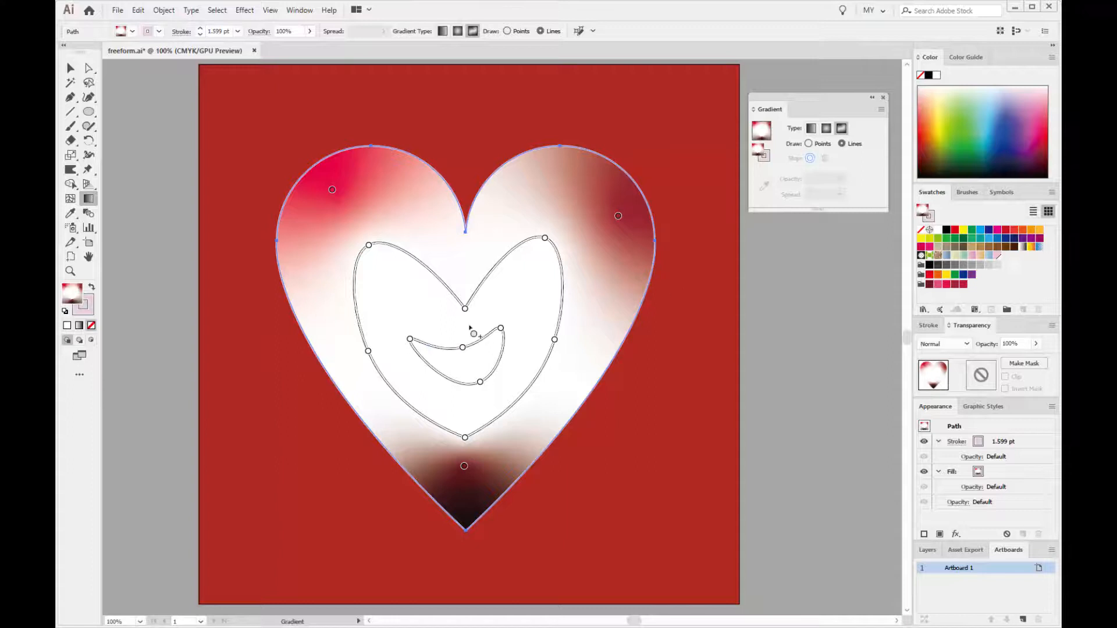
# Switch drawing to Points and delete the center dip stop and the upper-left stop of the outer white line.
pyautogui.click(808, 144)
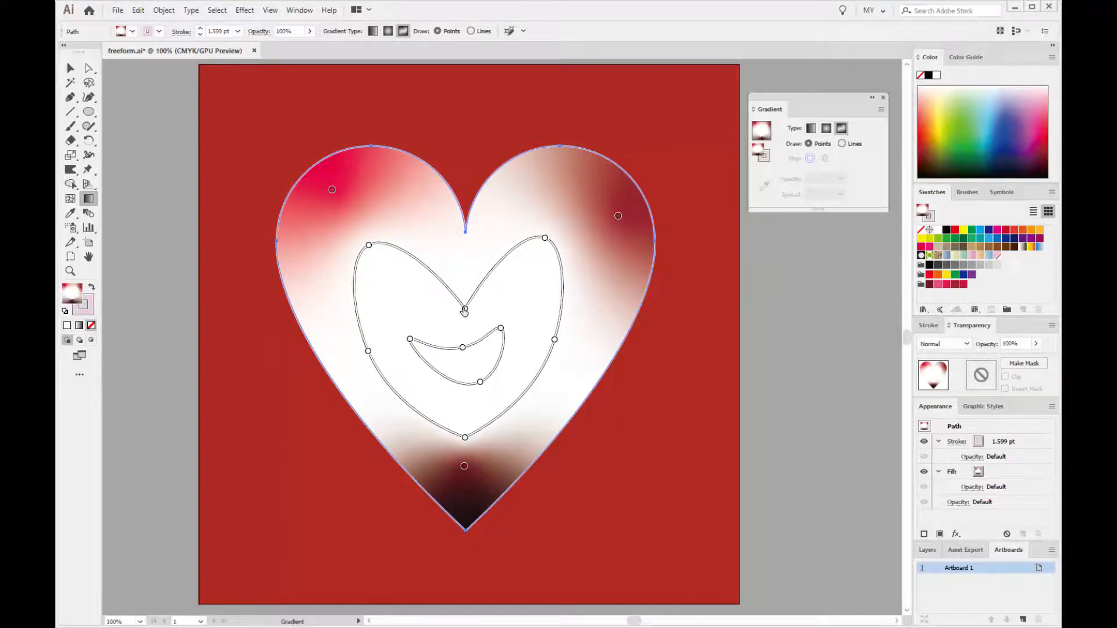
pyautogui.click(465, 309)
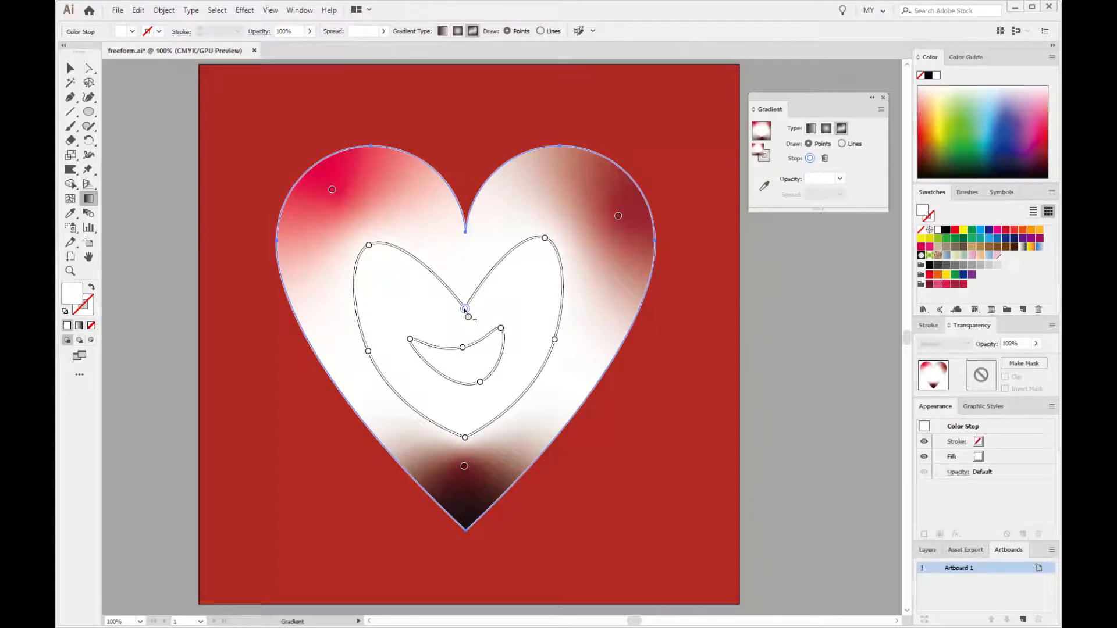
pyautogui.press('Delete')
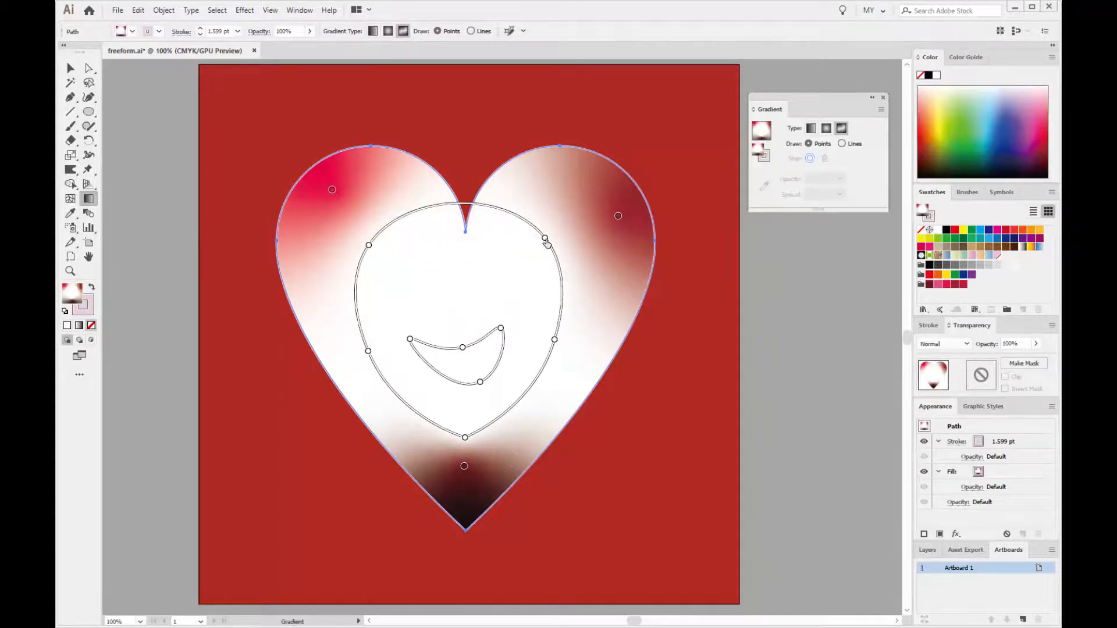
pyautogui.click(544, 238)
pyautogui.click(368, 245)
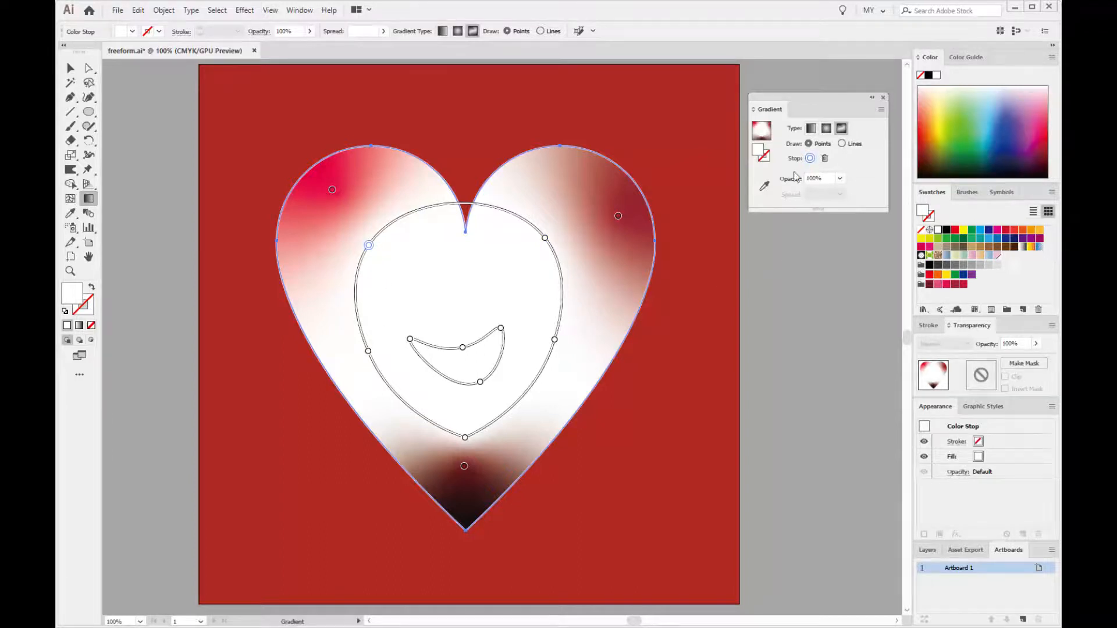
pyautogui.click(545, 239)
pyautogui.keyDown('shift'); pyautogui.click(554, 340); pyautogui.keyUp('shift')
pyautogui.keyDown('shift'); pyautogui.click(464, 438); pyautogui.keyUp('shift')
pyautogui.keyDown('shift'); pyautogui.click(367, 351); pyautogui.keyUp('shift')
pyautogui.click(369, 246)
pyautogui.press('Delete')
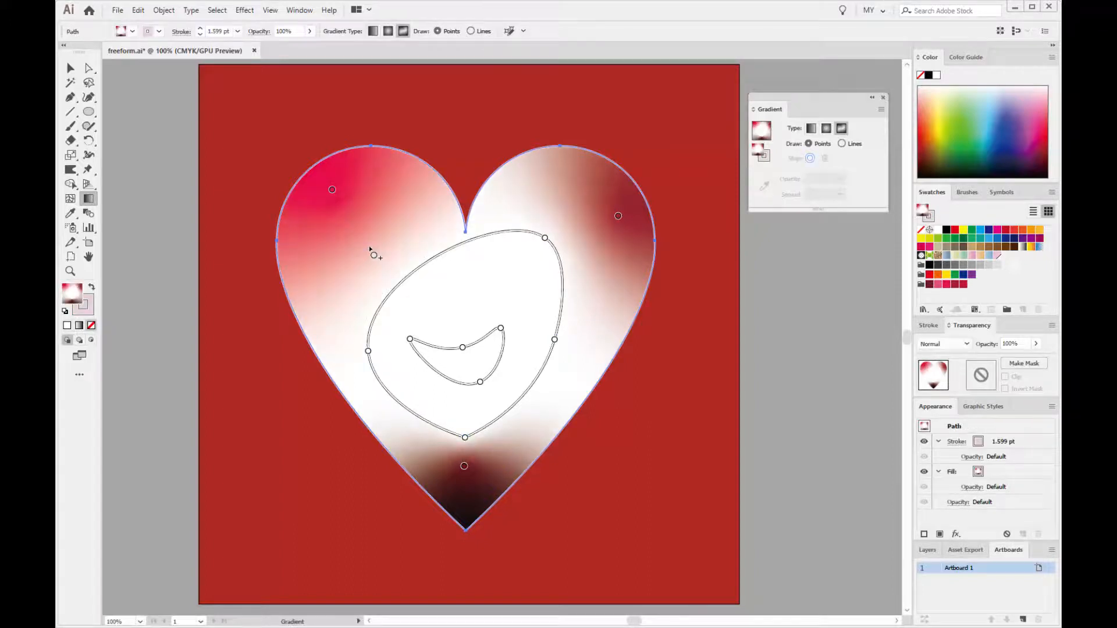
# Select the remaining four stops of the outer white line together and delete them.
pyautogui.click(368, 351)
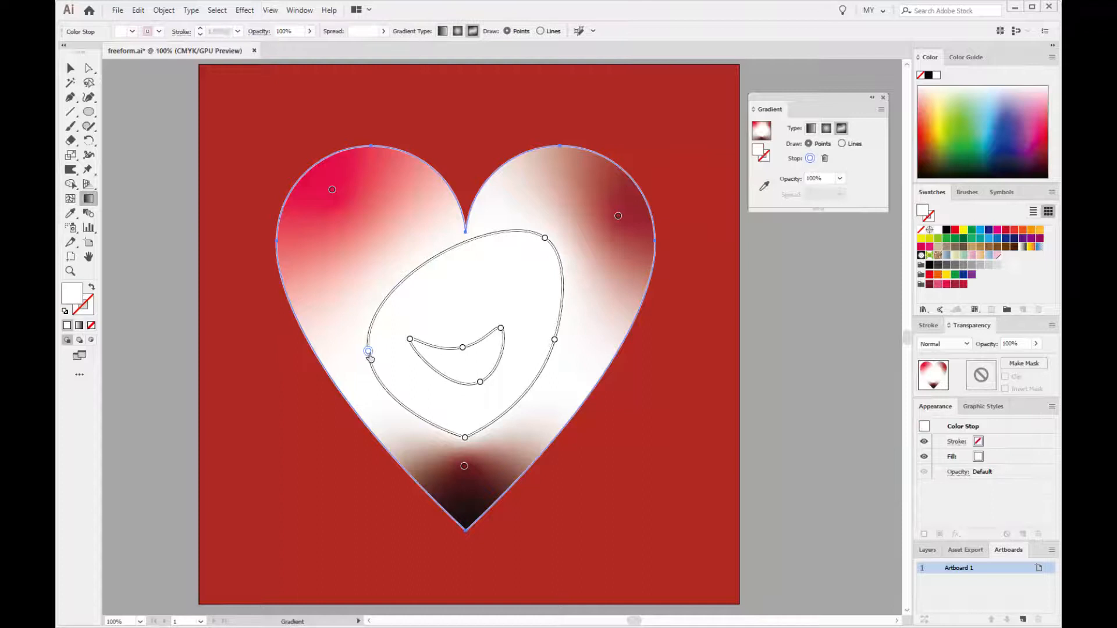
pyautogui.click(465, 438)
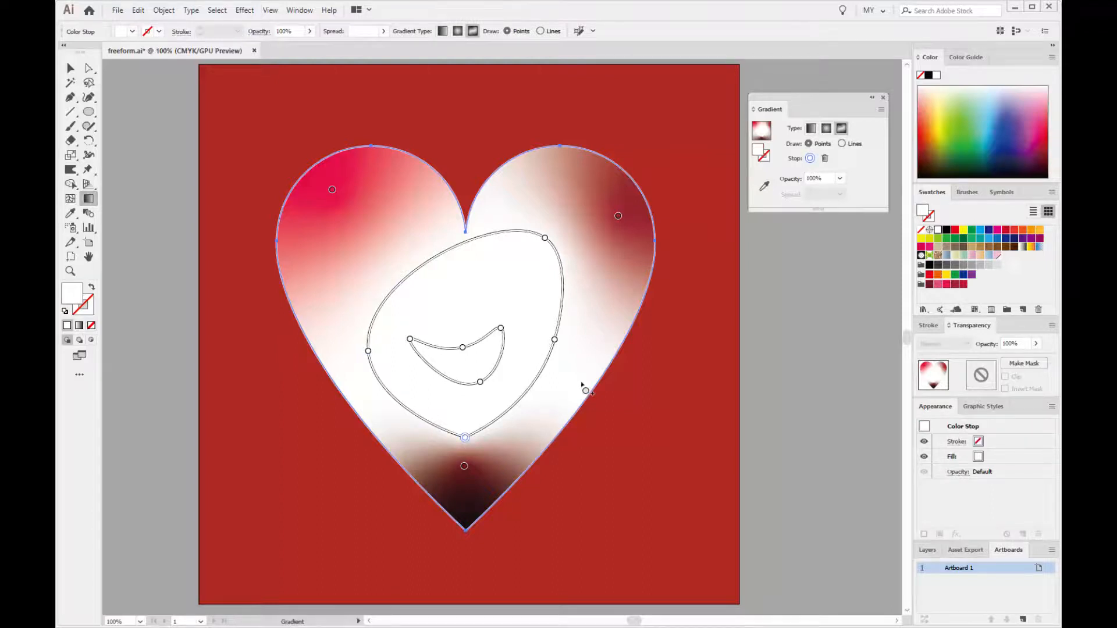
pyautogui.click(554, 340)
pyautogui.click(465, 439)
pyautogui.click(545, 237)
pyautogui.keyDown('shift'); pyautogui.click(368, 351); pyautogui.keyUp('shift')
pyautogui.keyDown('shift'); pyautogui.click(465, 437); pyautogui.keyUp('shift')
pyautogui.keyDown('shift'); pyautogui.click(555, 339); pyautogui.keyUp('shift')
pyautogui.press('Delete')
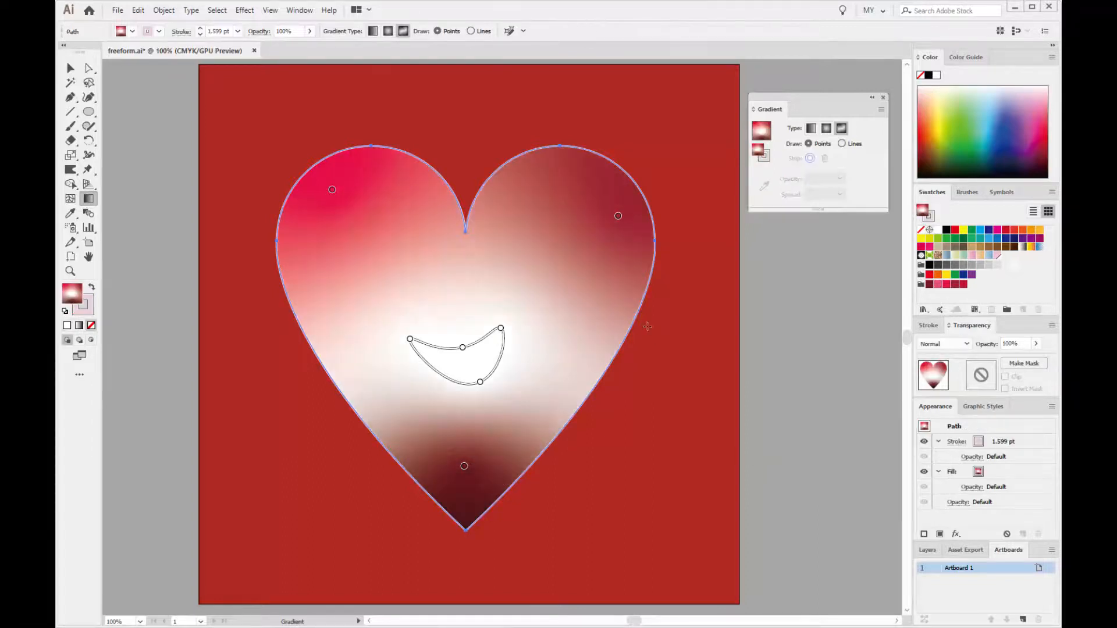
# Select all four stops of the small inner white line and delete them.
pyautogui.click(501, 329)
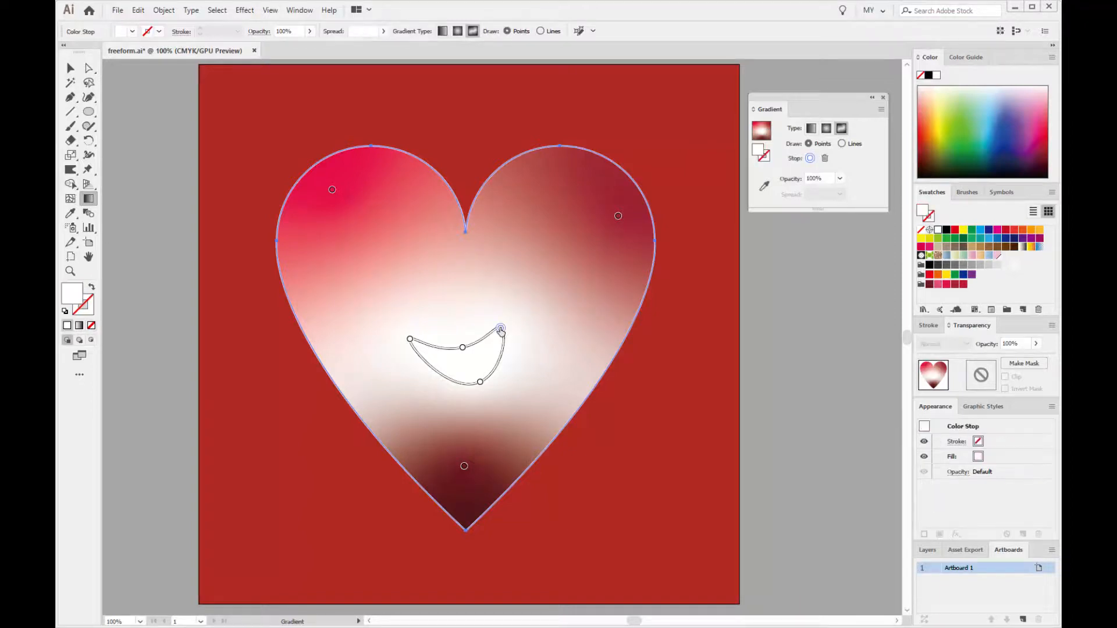
pyautogui.click(462, 348)
pyautogui.click(410, 340)
pyautogui.keyDown('shift'); pyautogui.click(501, 329); pyautogui.keyUp('shift')
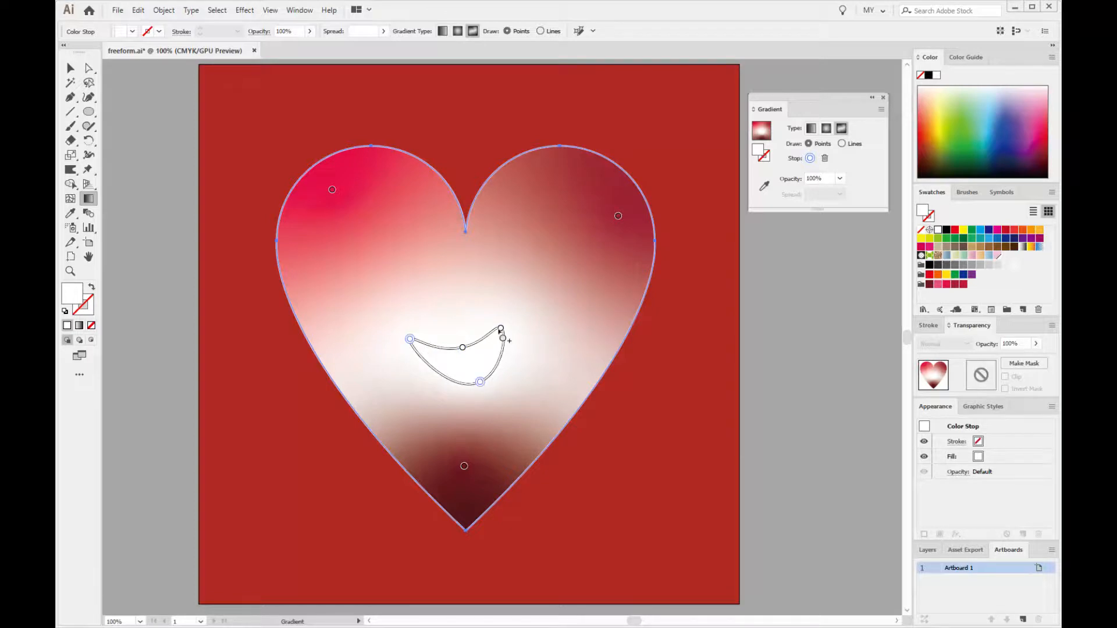
pyautogui.keyDown('shift'); pyautogui.click(463, 348); pyautogui.keyUp('shift')
pyautogui.press('Delete')
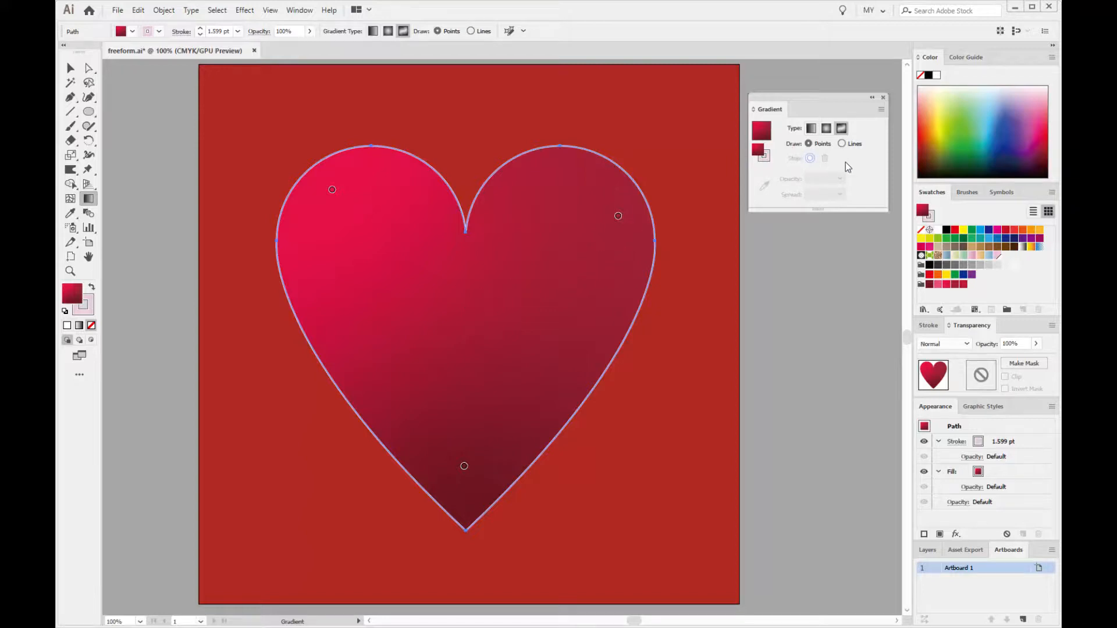
# Move the right lobe's color stop inward, and draw an open white gradient line of four stops along the heart's right edge.
pyautogui.click(618, 217)
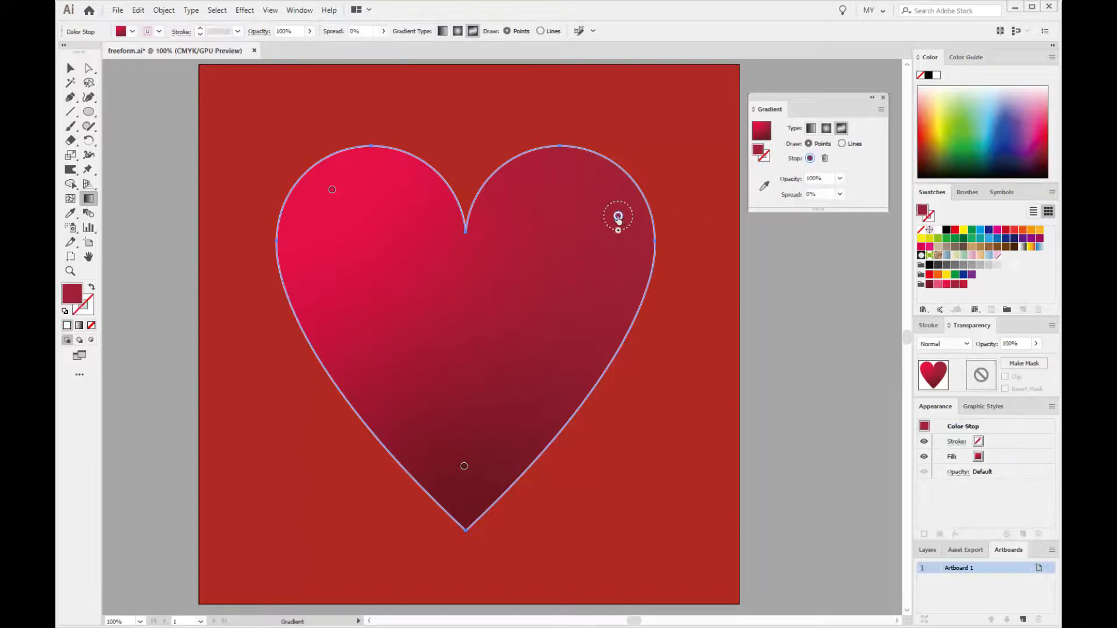
pyautogui.moveTo(618, 217); pyautogui.dragTo(547, 183)
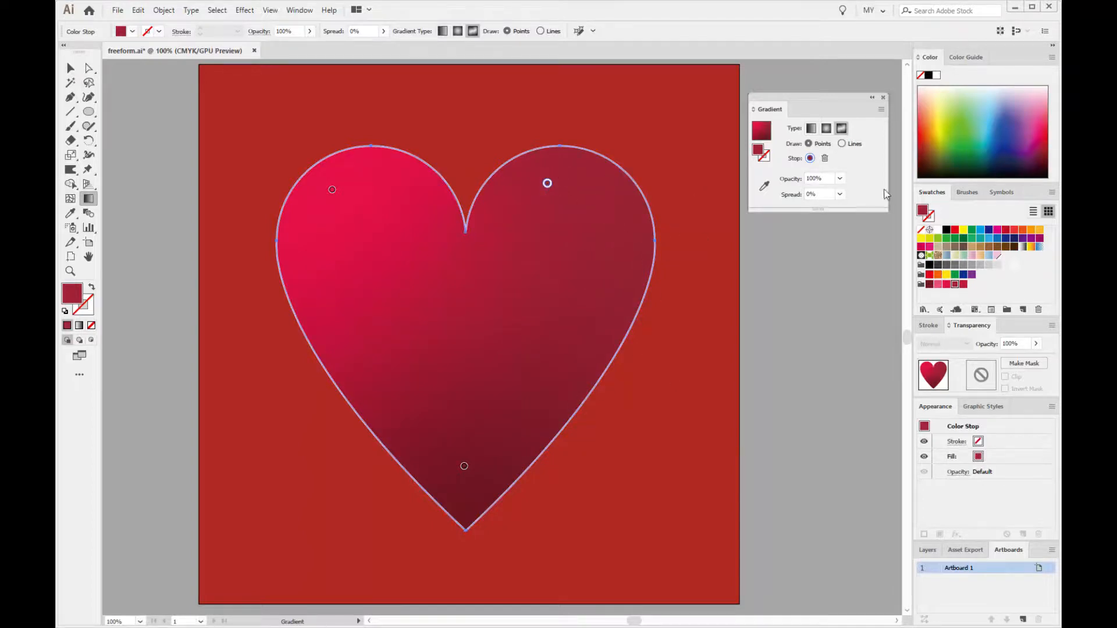
pyautogui.click(842, 144)
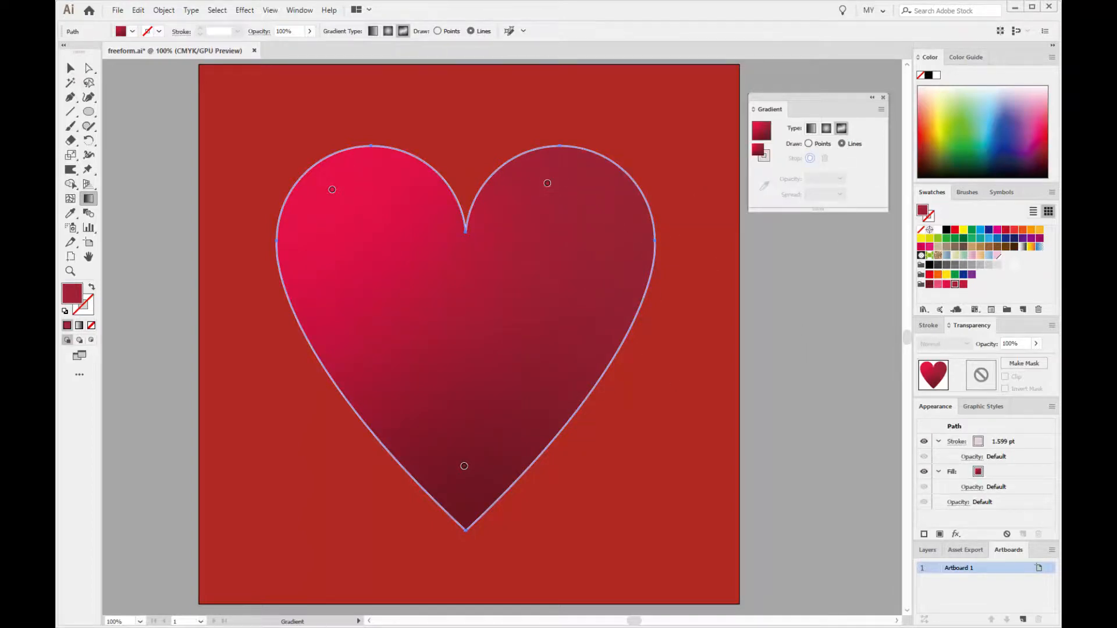
pyautogui.click(599, 193)
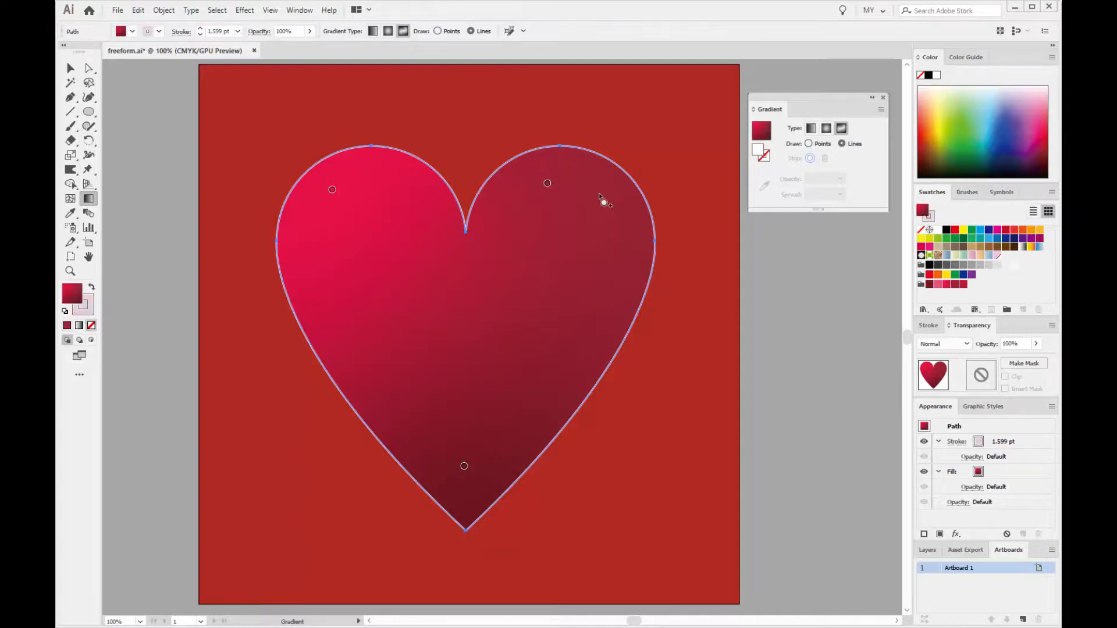
pyautogui.click(601, 300)
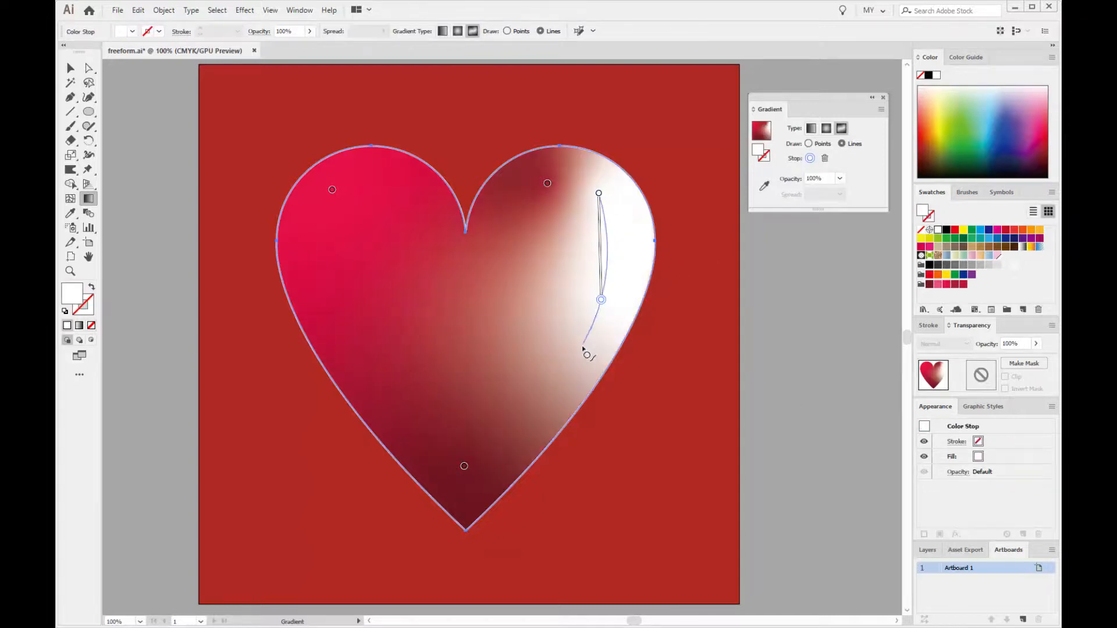
pyautogui.click(553, 397)
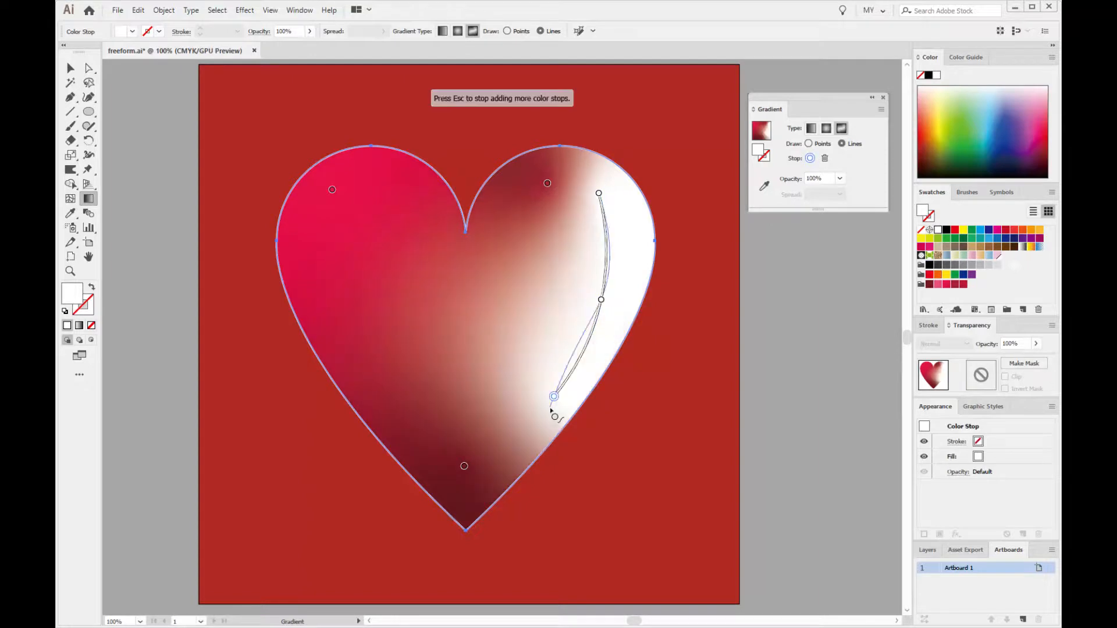
pyautogui.click(482, 483)
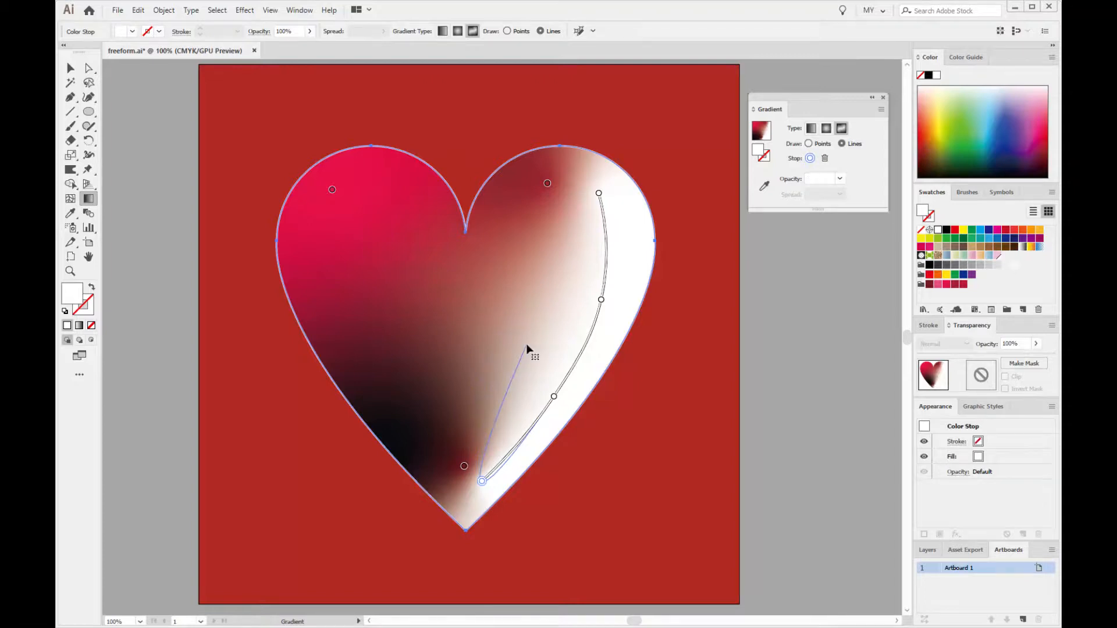
pyautogui.press('Escape')
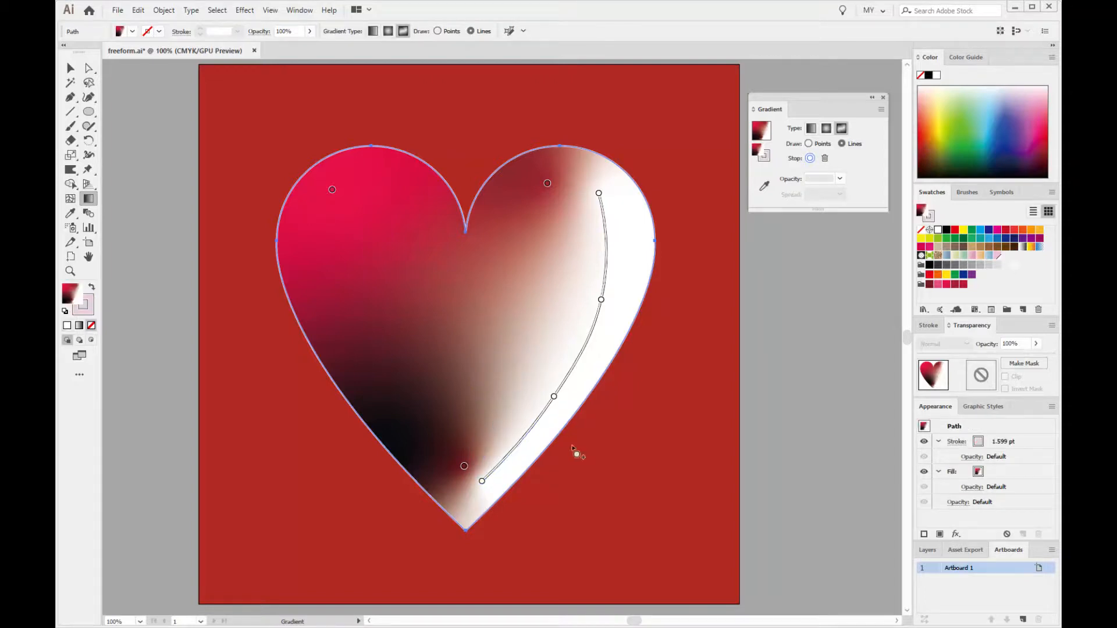
# Switch the gradient drawing to Points and recolor the top stop of the white line with the bright crimson swatch.
pyautogui.click(810, 144)
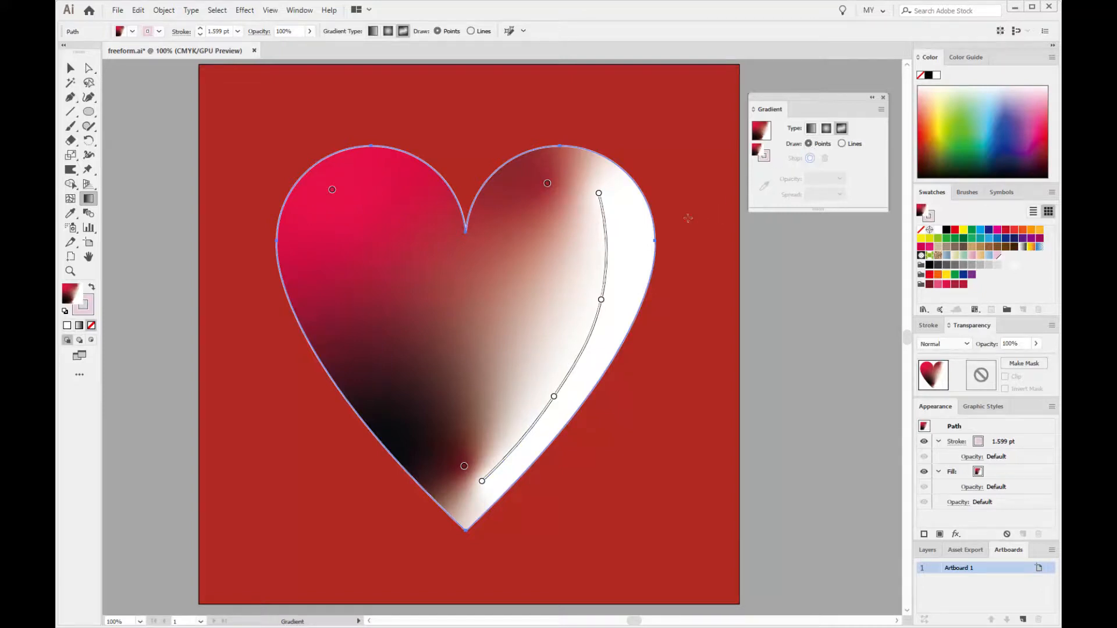
pyautogui.click(599, 193)
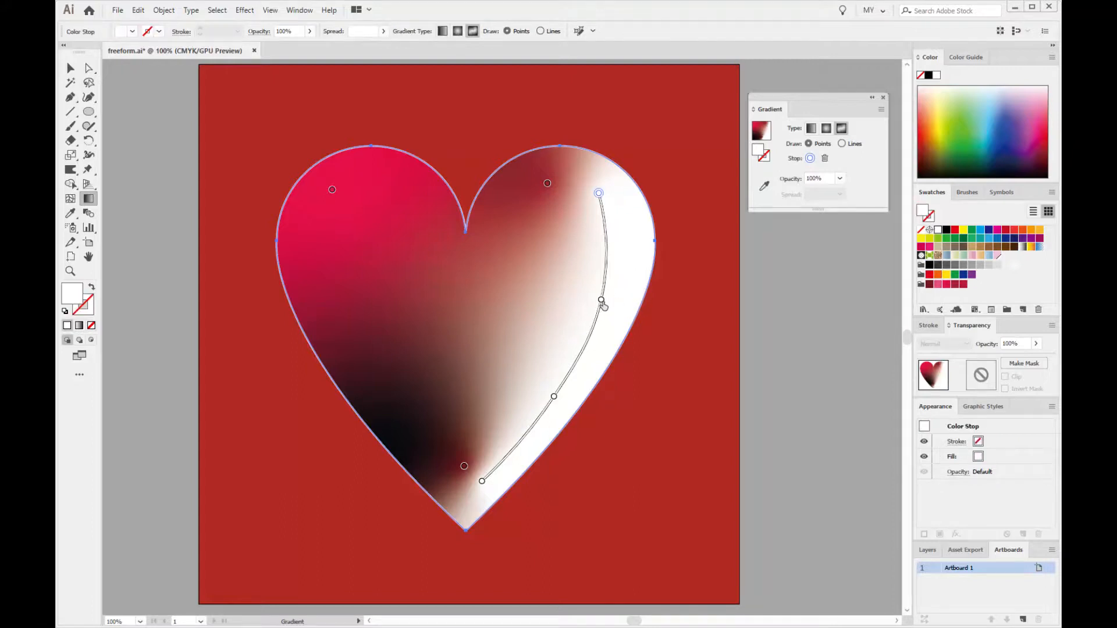
pyautogui.doubleClick(599, 194)
pyautogui.click(486, 277)
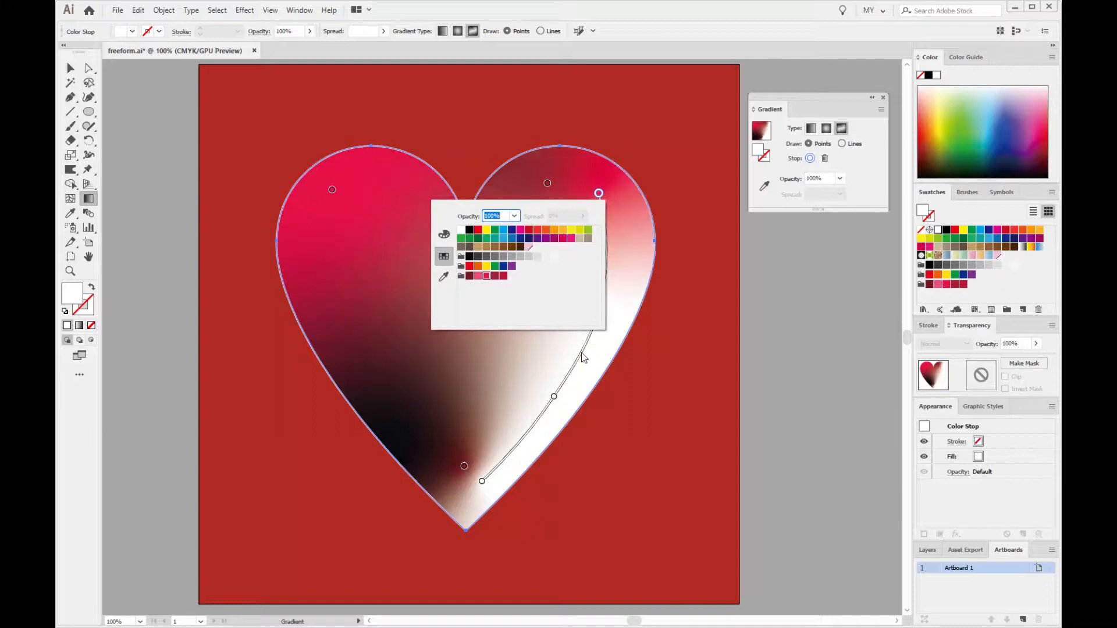
pyautogui.click(599, 193)
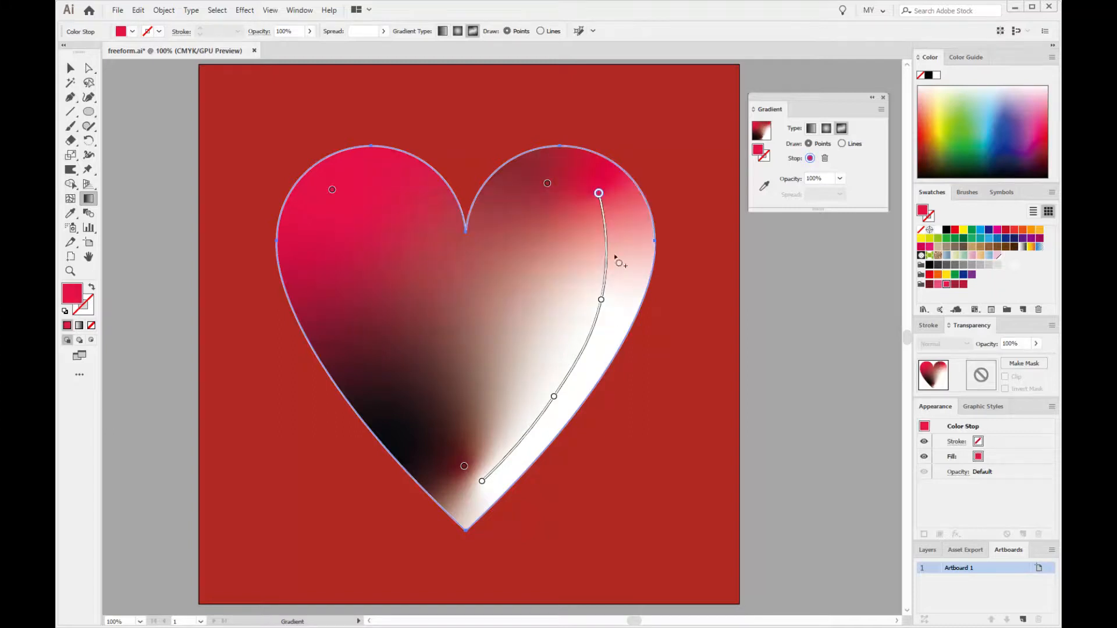
# Recolor the two middle stops of the line along the heart's right edge with the same bright crimson swatch.
pyautogui.doubleClick(601, 300)
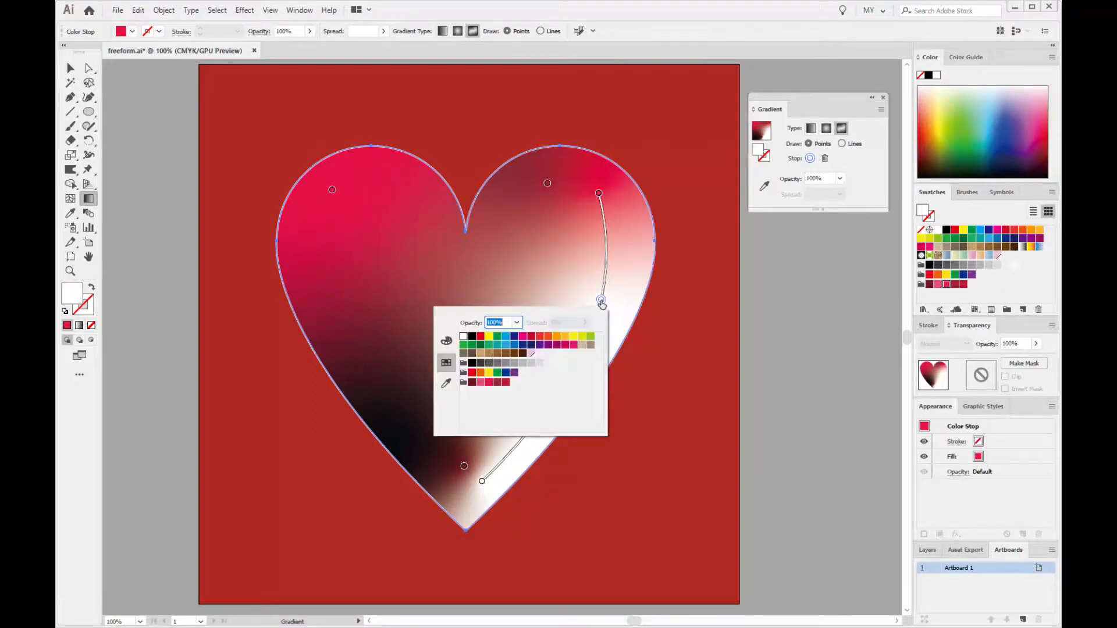
pyautogui.click(490, 386)
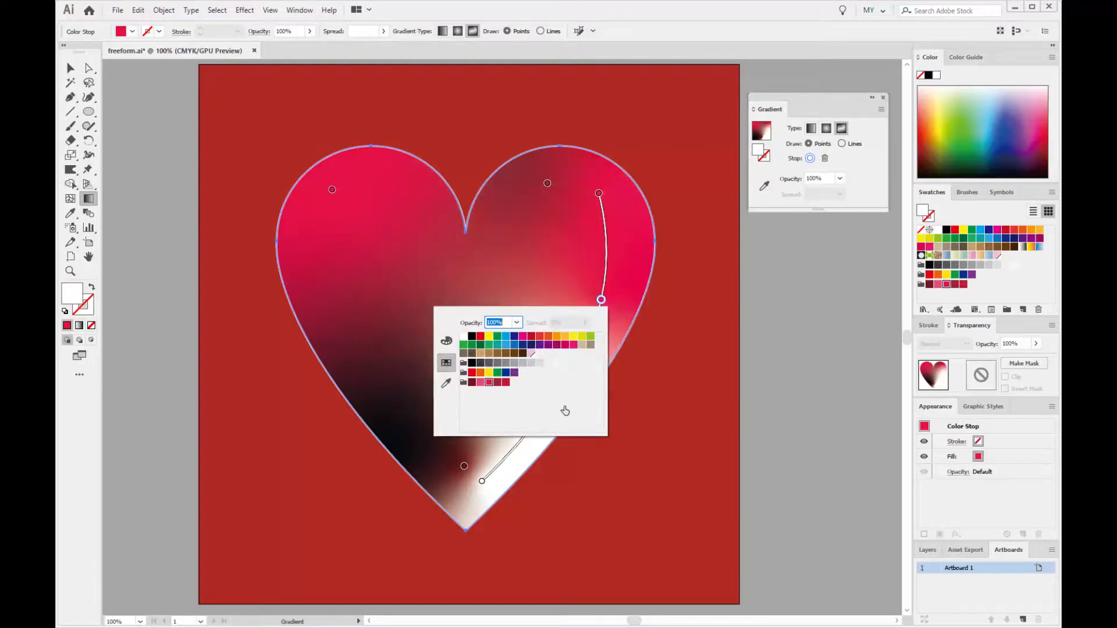
pyautogui.click(601, 300)
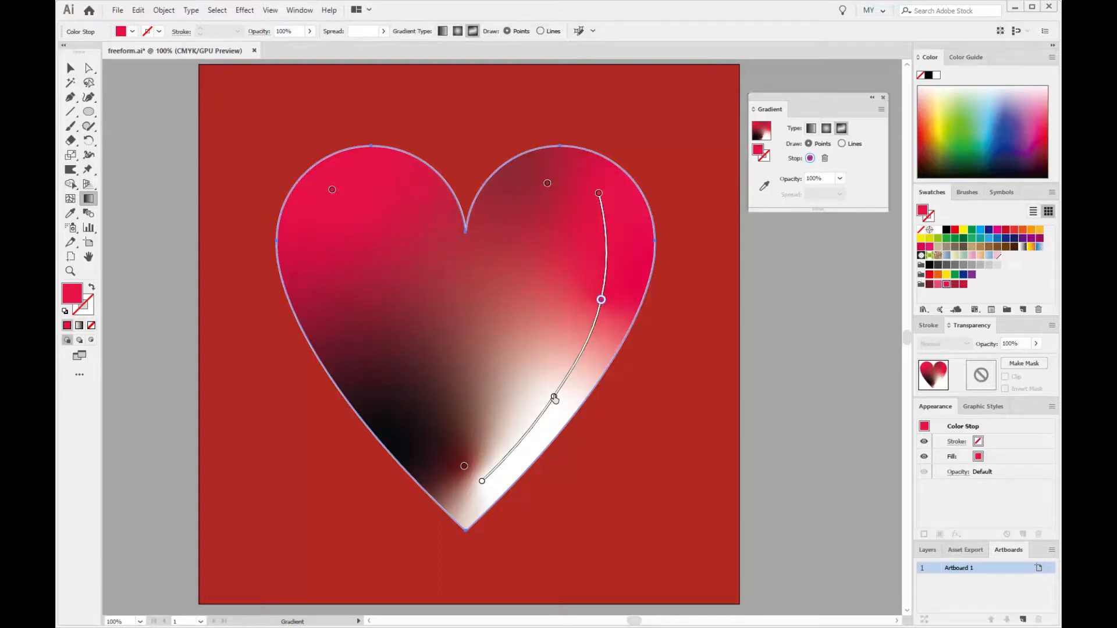
pyautogui.doubleClick(555, 398)
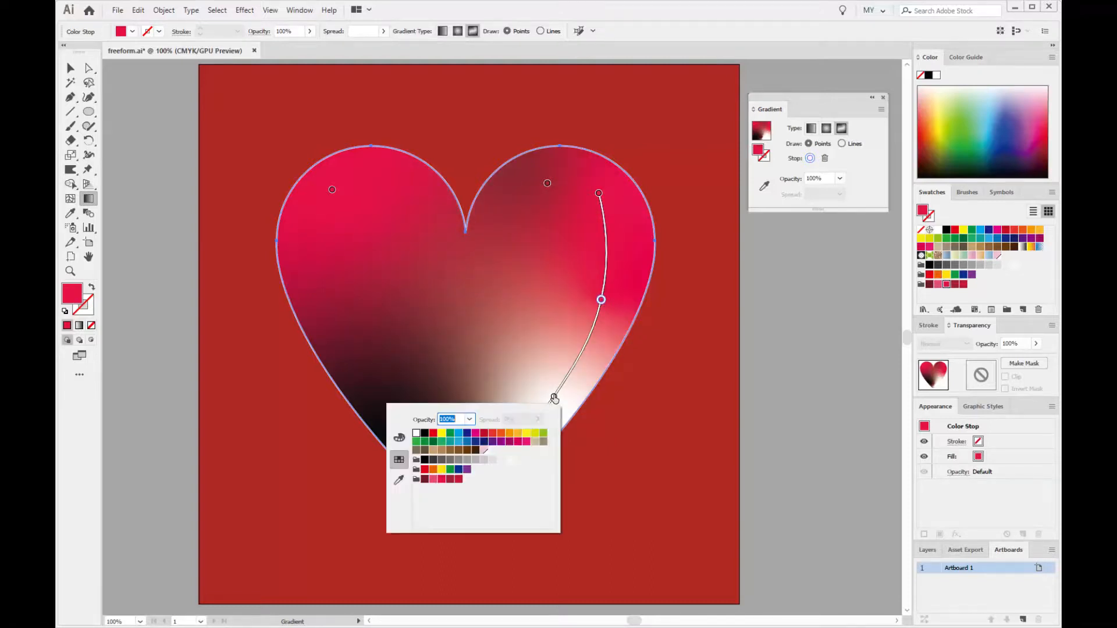
pyautogui.click(442, 481)
pyautogui.click(482, 482)
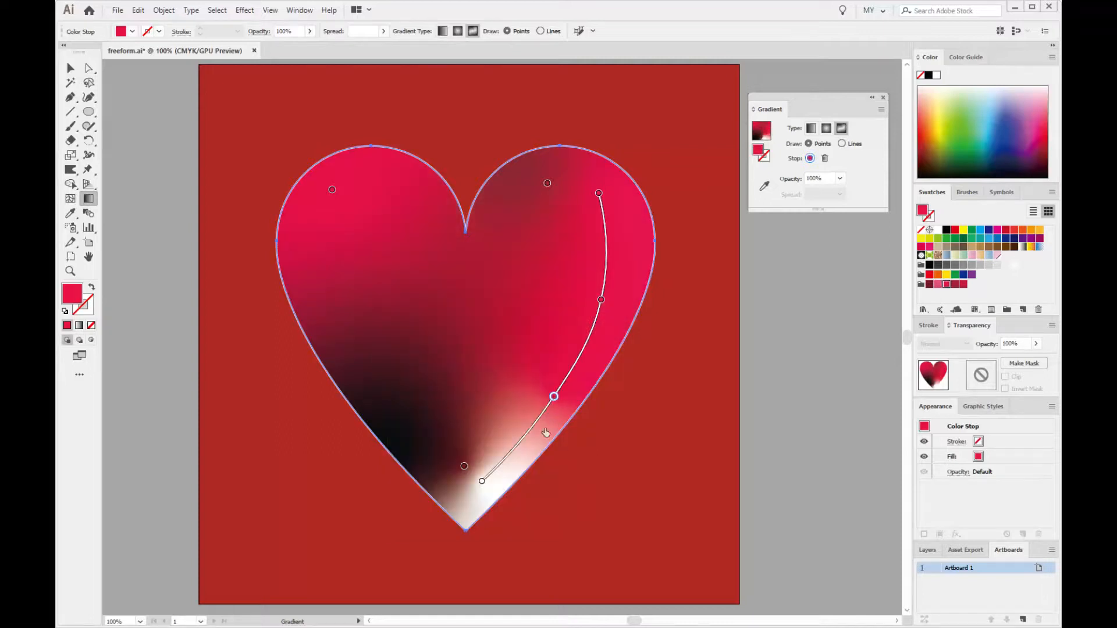
# Recolor the line's bottom stop and the separate stop beside it near the heart's tip with the darker crimson swatch.
pyautogui.doubleClick(482, 483)
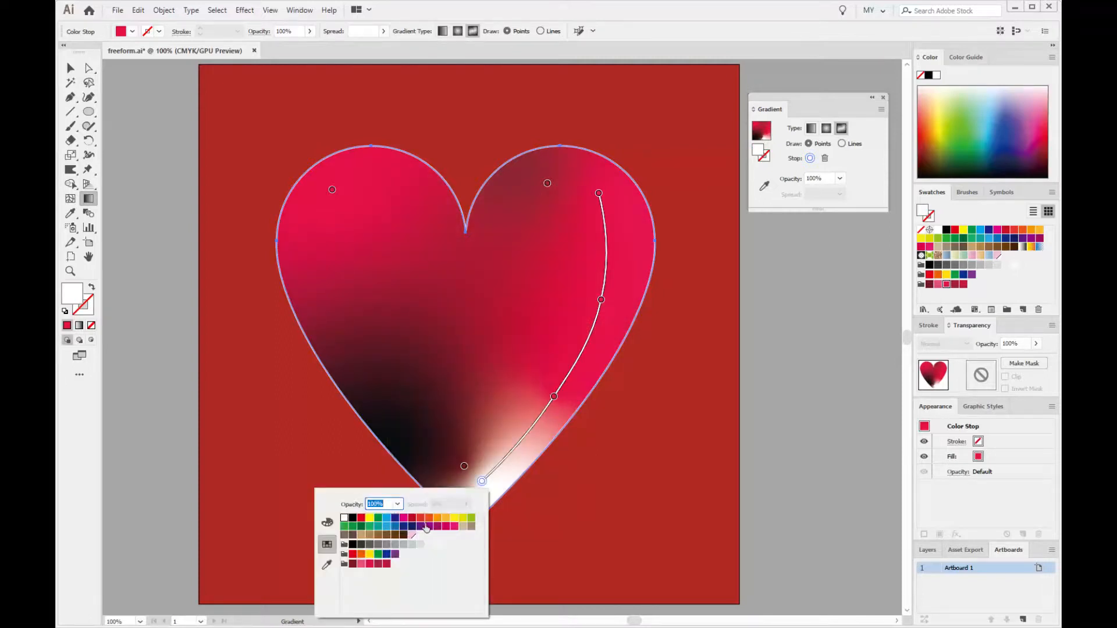
pyautogui.click(377, 564)
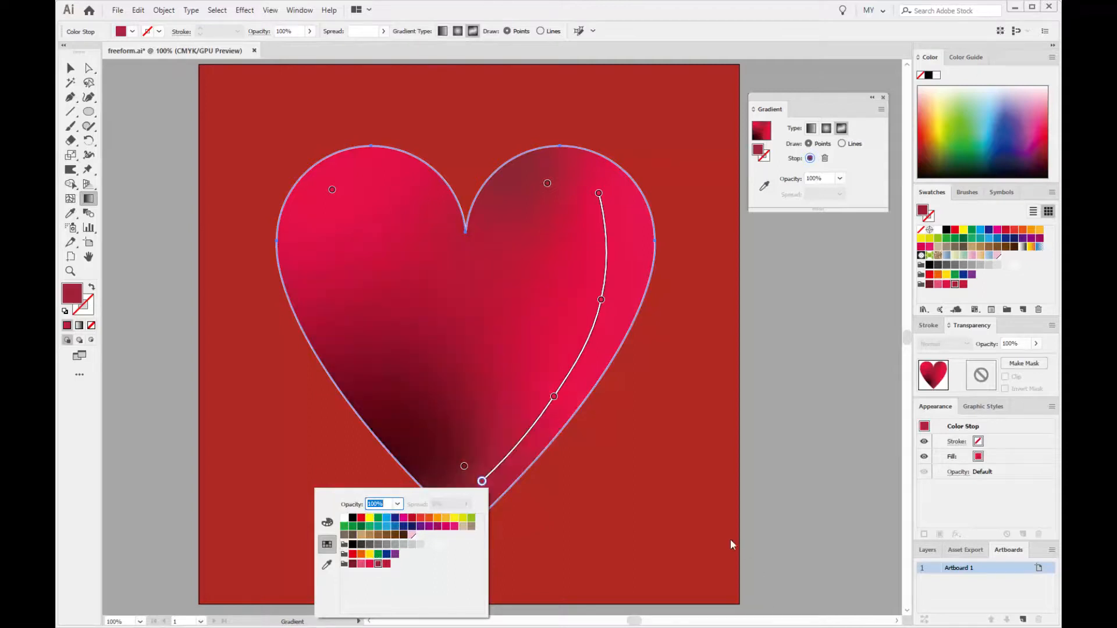
pyautogui.click(779, 459)
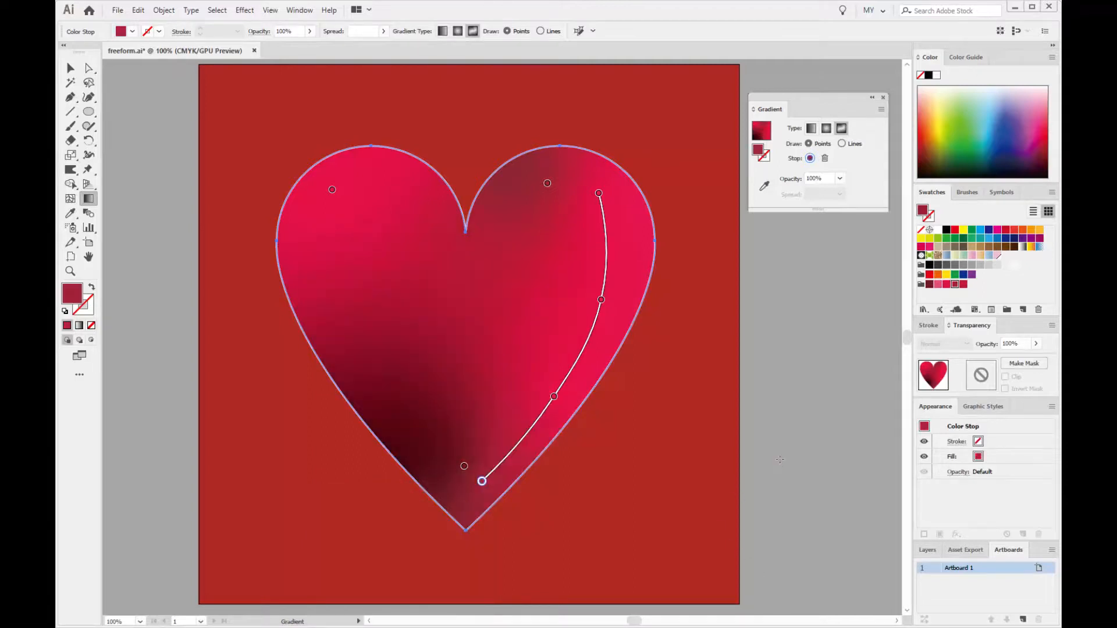
pyautogui.doubleClick(463, 466)
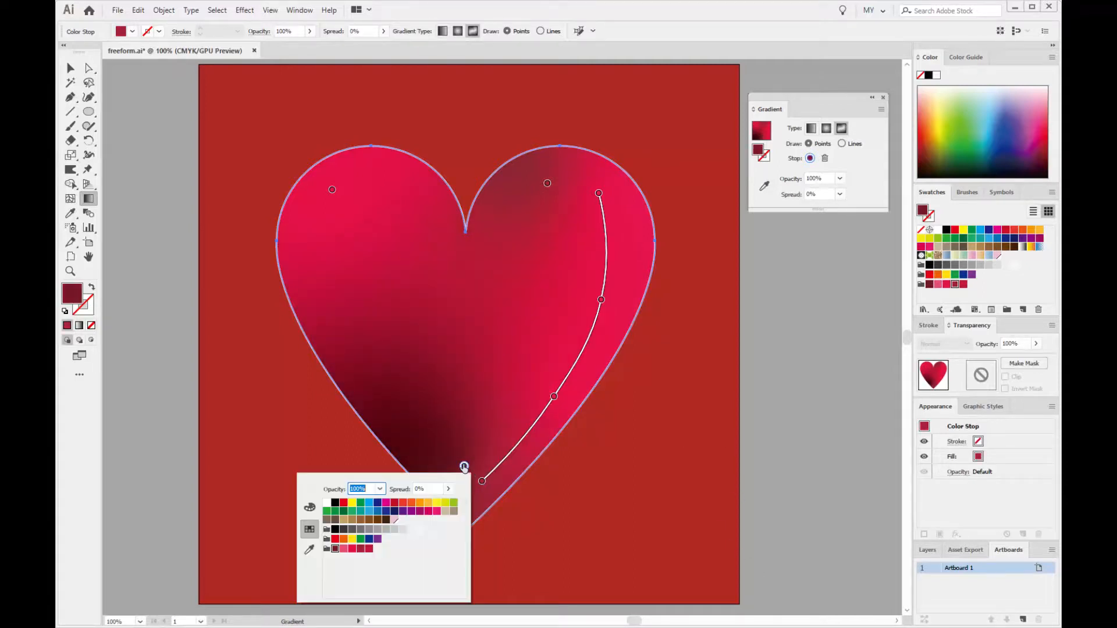
pyautogui.click(361, 550)
pyautogui.click(815, 519)
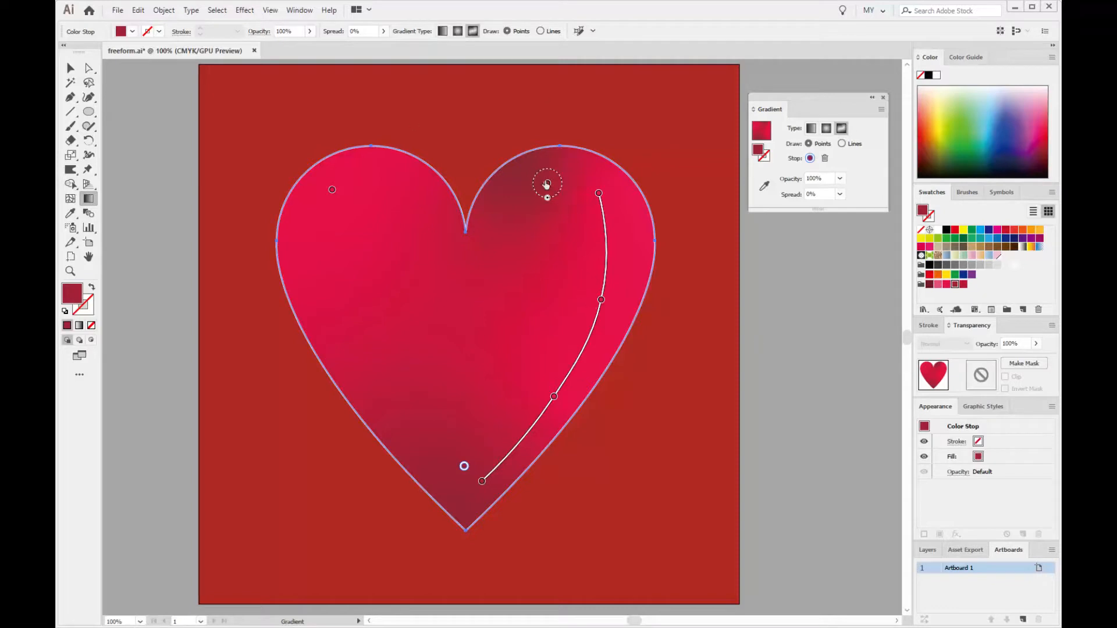
# Move the right lobe's dark stop to just below the heart's center dip and set its opacity to 50%.
pyautogui.moveTo(547, 184); pyautogui.dragTo(465, 227)
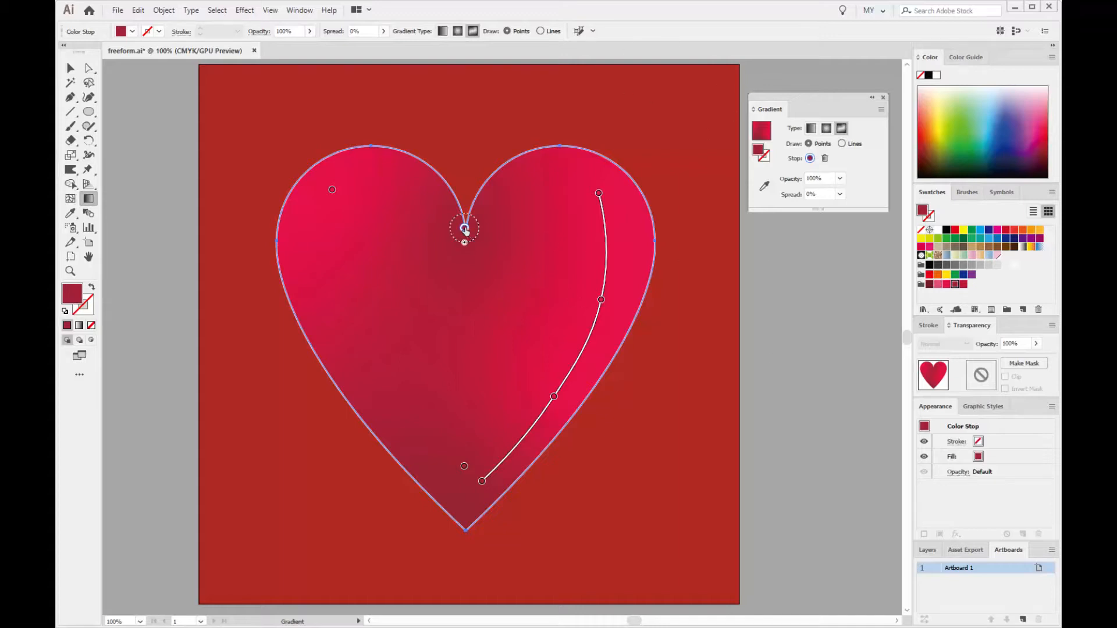
pyautogui.moveTo(465, 230); pyautogui.dragTo(469, 247)
pyautogui.click(824, 179)
pyautogui.write('50')
pyautogui.press('Return')
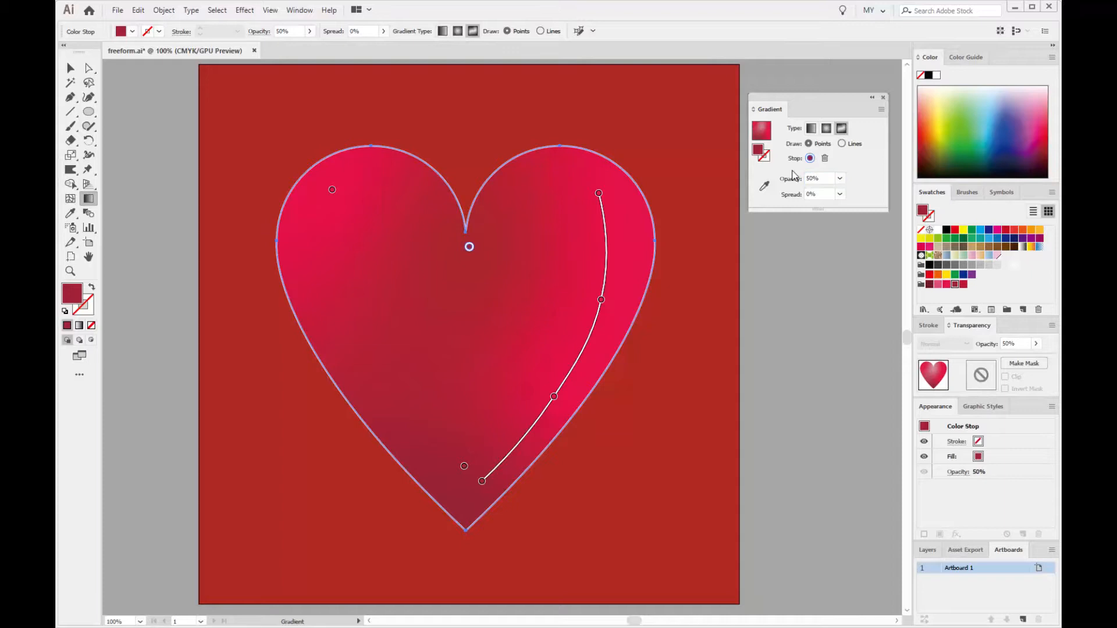
# Nudge the stop below the center dip slightly left to line it up with the dip, and deselect the heart.
pyautogui.moveTo(464, 247)
pyautogui.moveTo(469, 247); pyautogui.dragTo(465, 248)
pyautogui.click(71, 68)
pyautogui.click(171, 262)
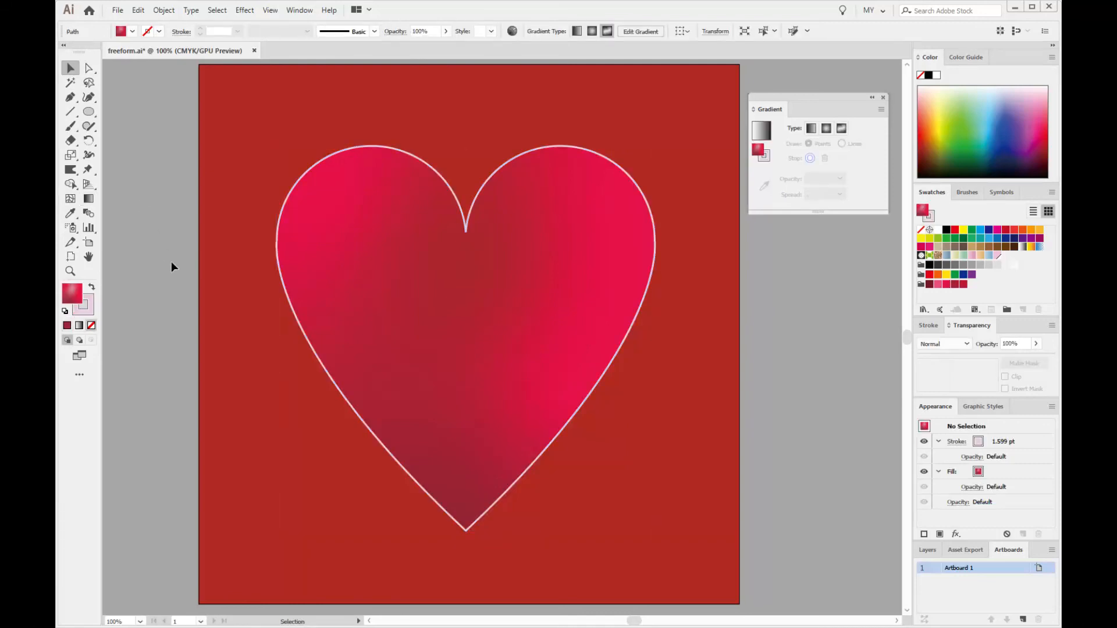